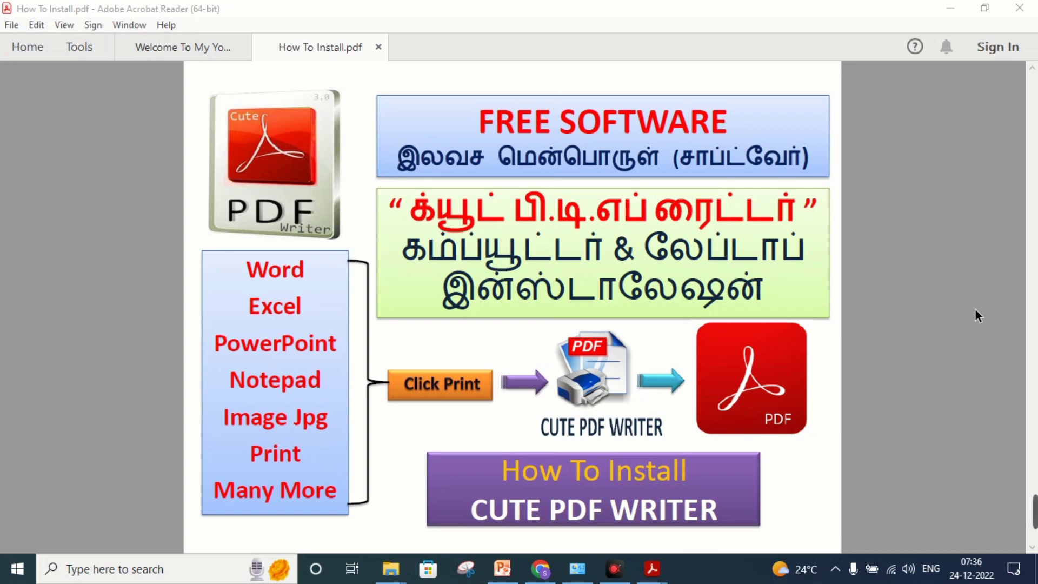
# Step: Minimize the How To Install.pdf window and refresh the desktop
pyautogui.click(951, 8)
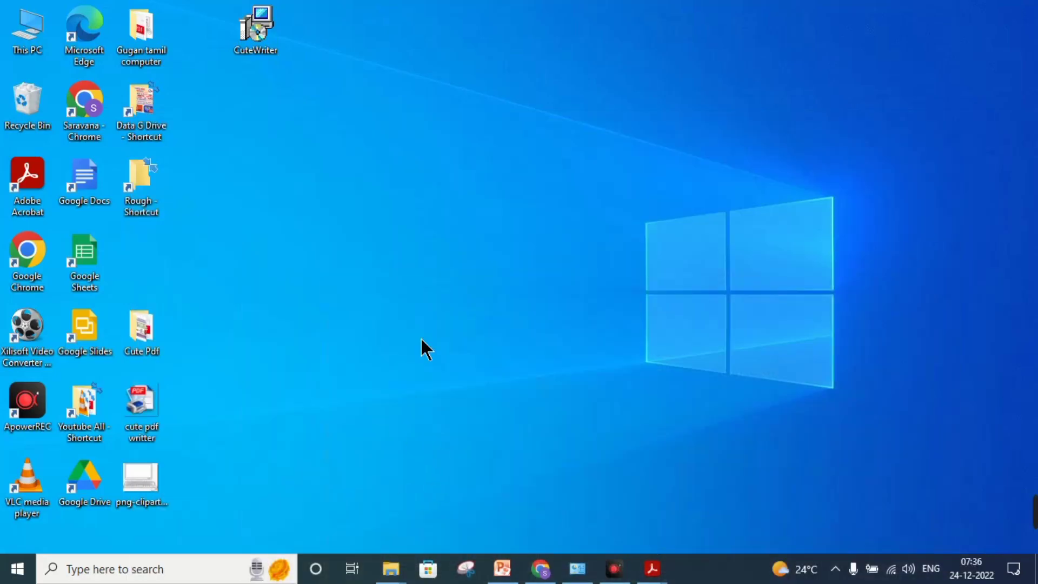
pyautogui.rightClick(414, 253)
pyautogui.click(449, 299)
pyautogui.rightClick(366, 231)
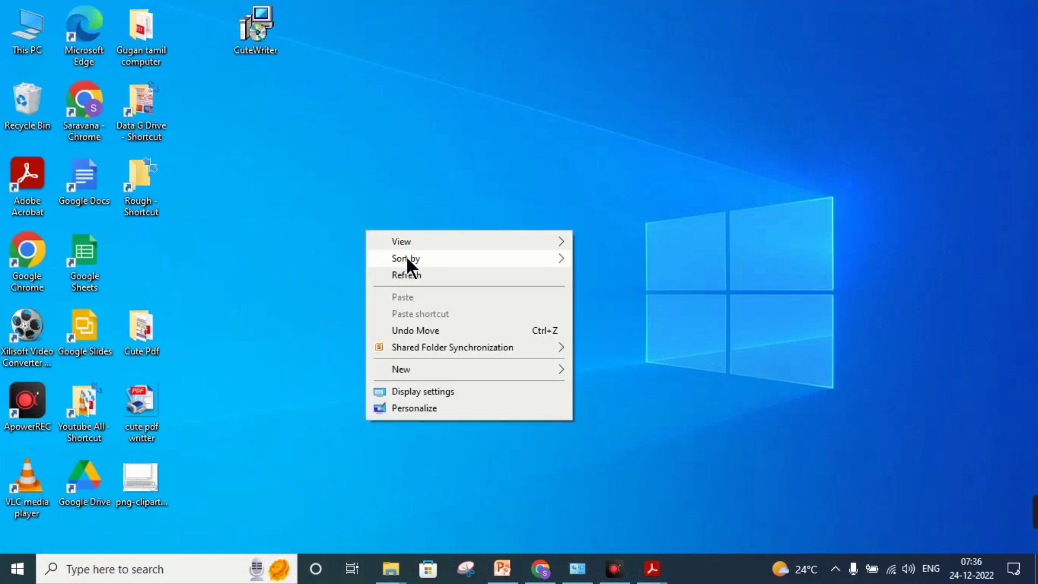
pyautogui.click(409, 271)
pyautogui.rightClick(339, 219)
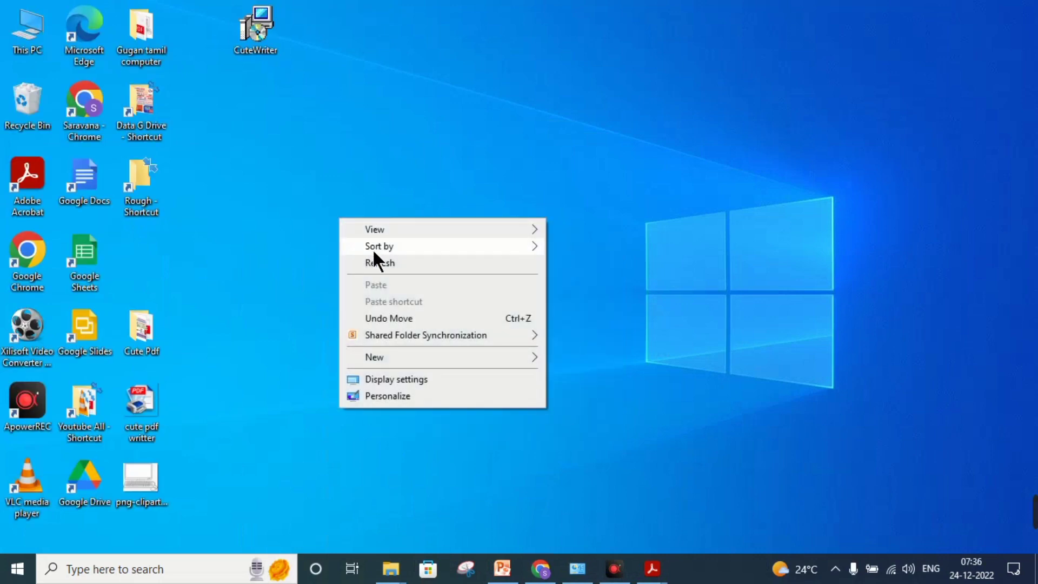
pyautogui.click(372, 262)
pyautogui.rightClick(330, 210)
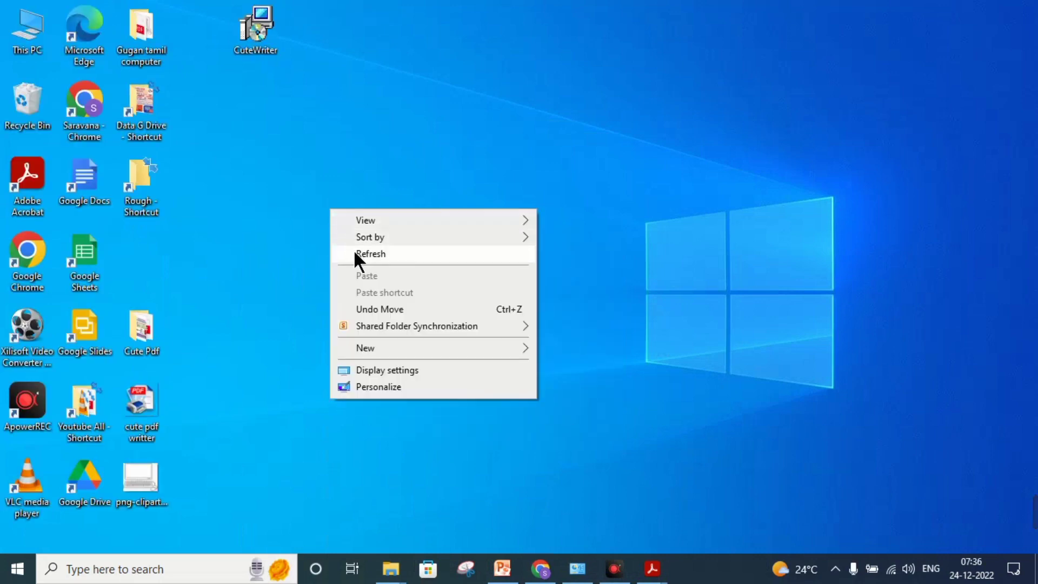
pyautogui.click(354, 253)
pyautogui.rightClick(291, 207)
pyautogui.click(309, 252)
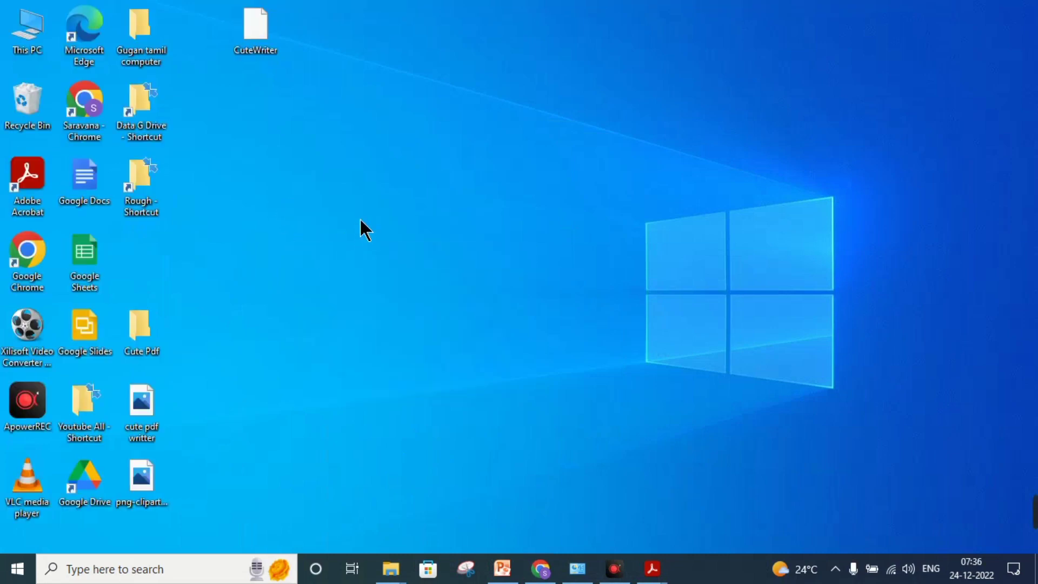
pyautogui.rightClick(360, 218)
pyautogui.click(385, 262)
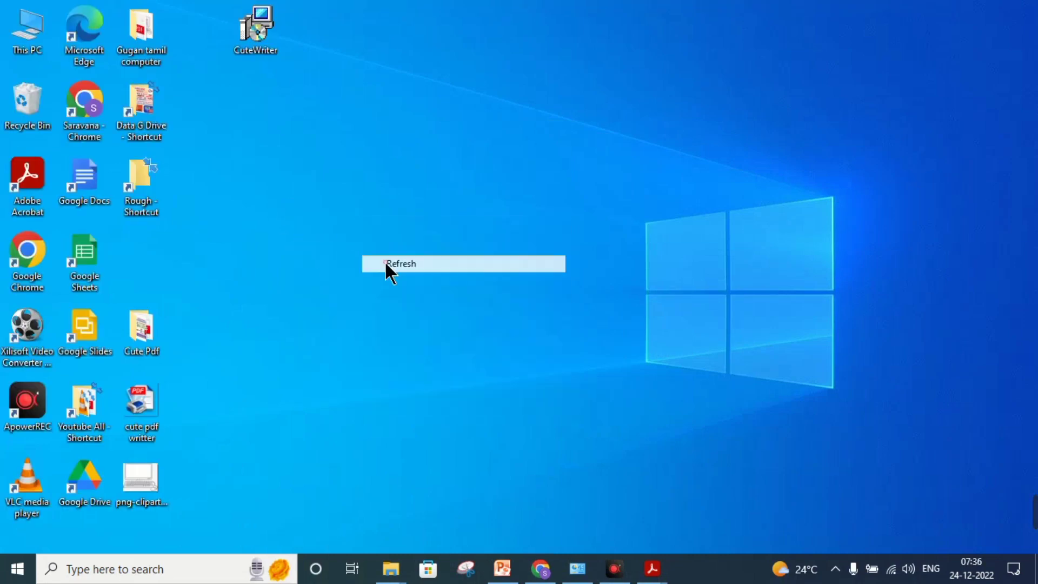
pyautogui.rightClick(332, 208)
pyautogui.click(355, 251)
pyautogui.rightClick(331, 207)
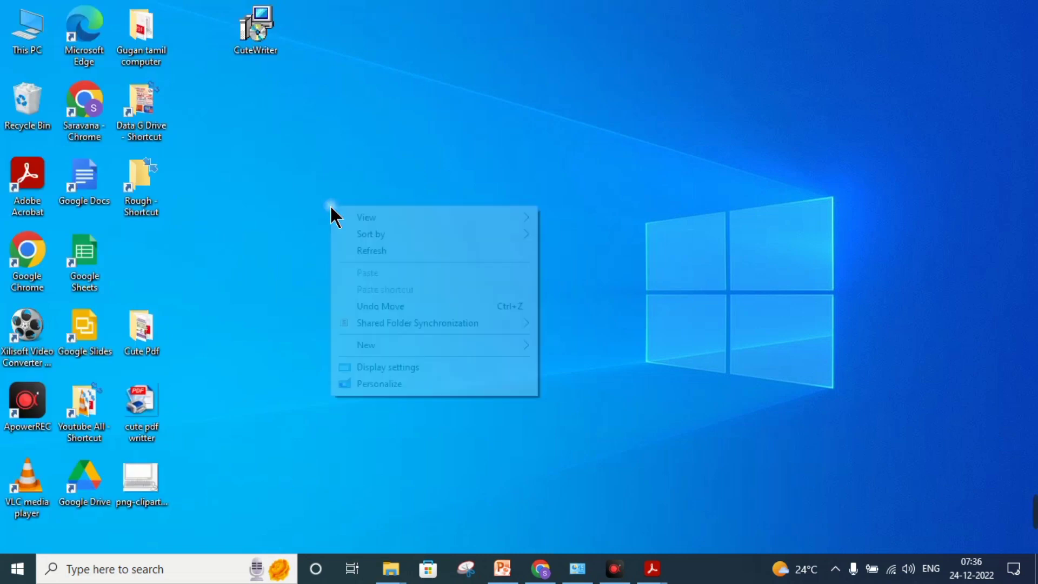
pyautogui.click(353, 251)
pyautogui.rightClick(359, 212)
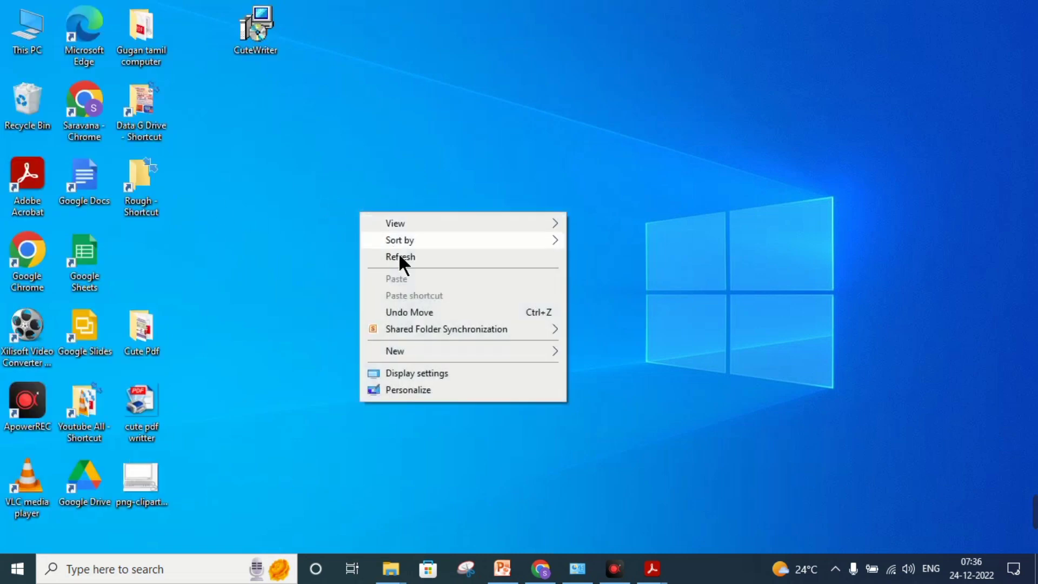
pyautogui.click(403, 257)
pyautogui.rightClick(370, 219)
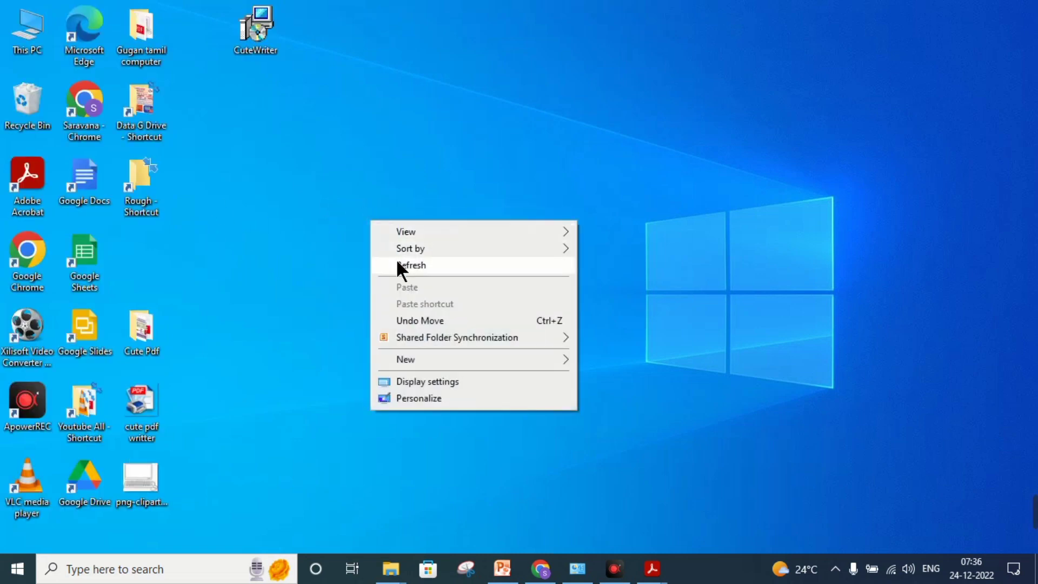
pyautogui.click(396, 263)
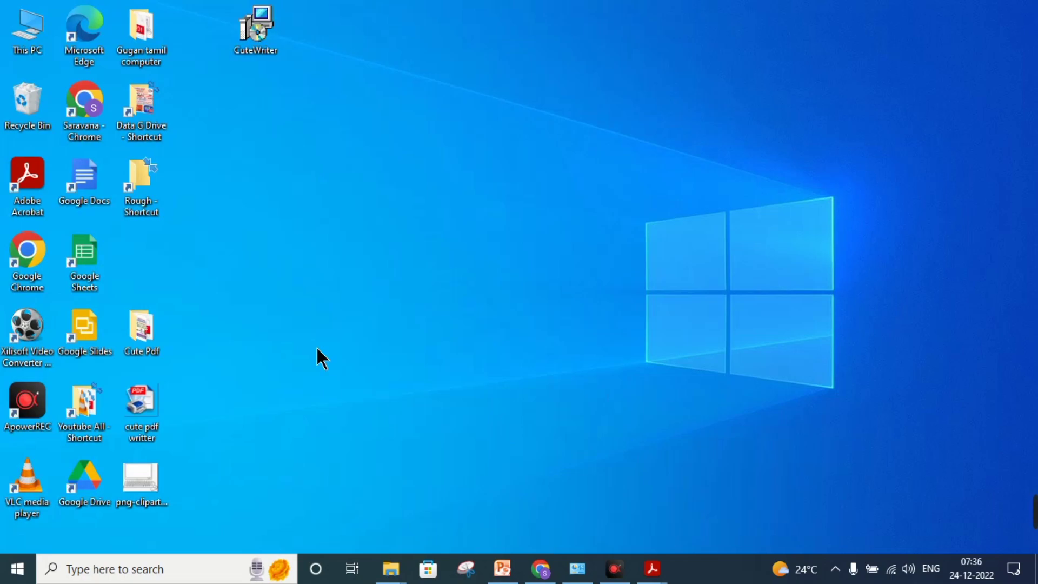
# Step: Switch to Google Chrome and search Google for "cute pdf writter" in the new tab
pyautogui.click(540, 568)
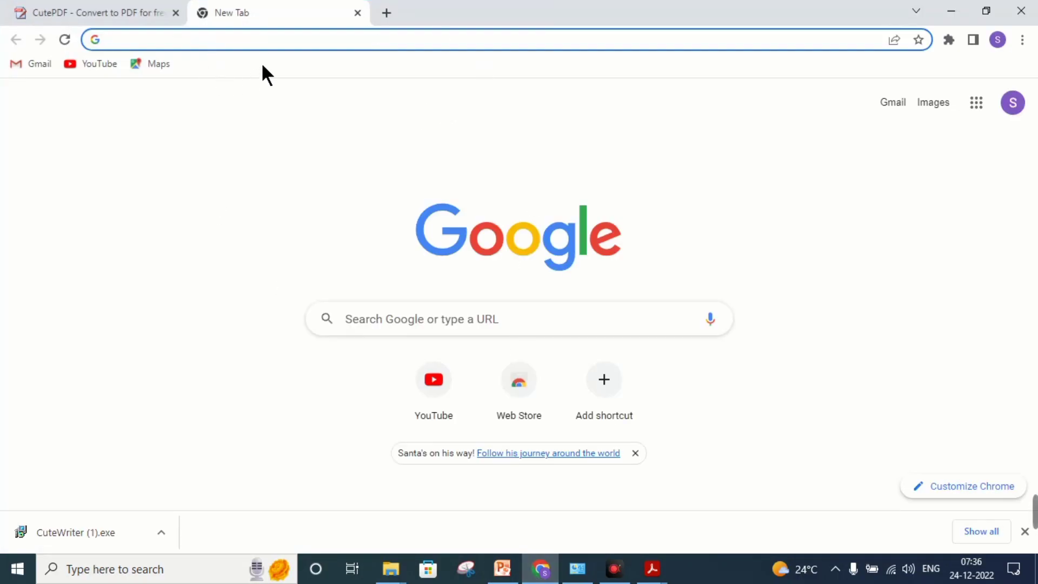
pyautogui.click(289, 47)
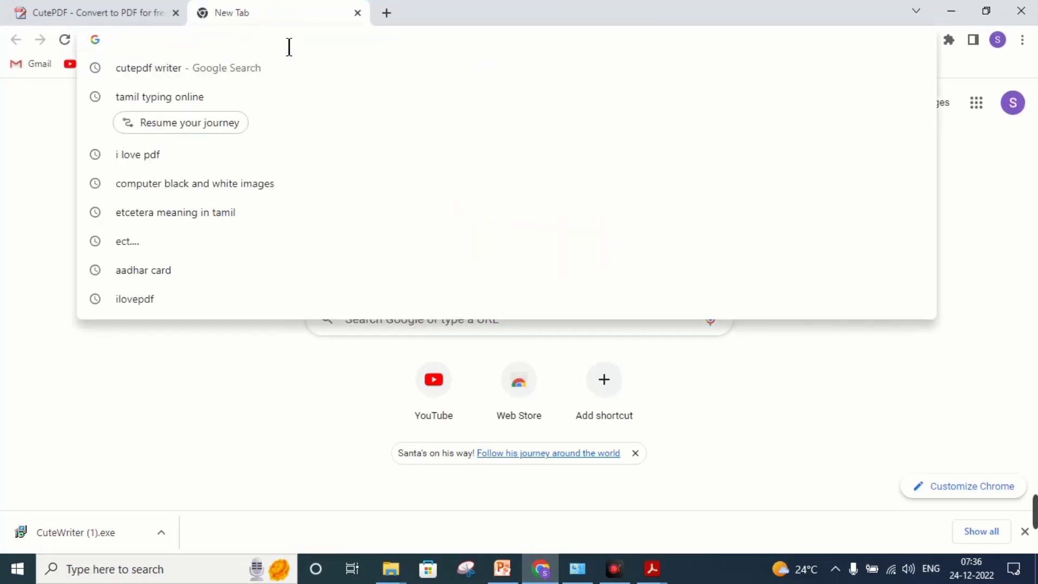
pyautogui.write('cut')
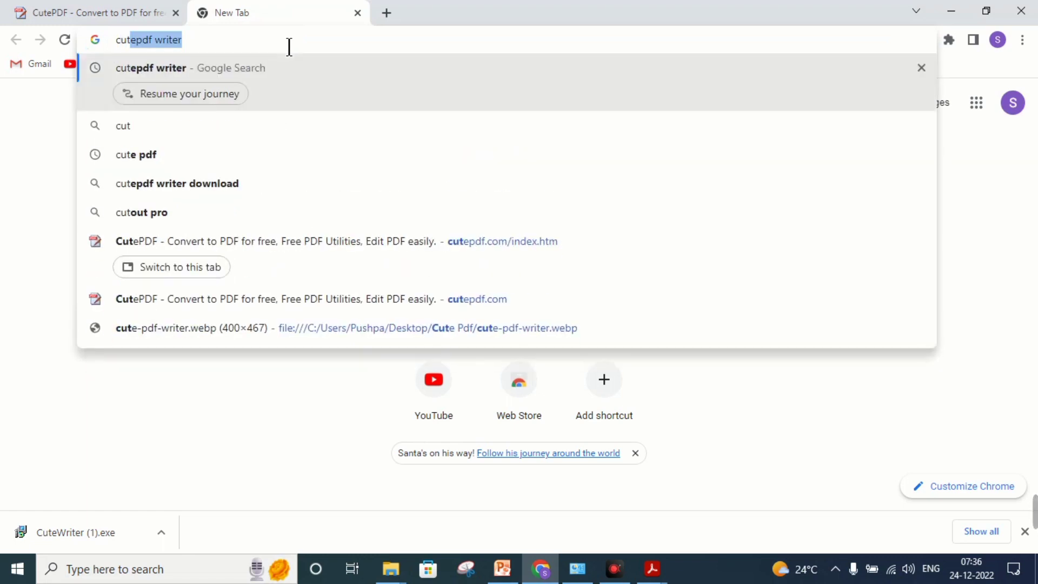
pyautogui.write('e pd')
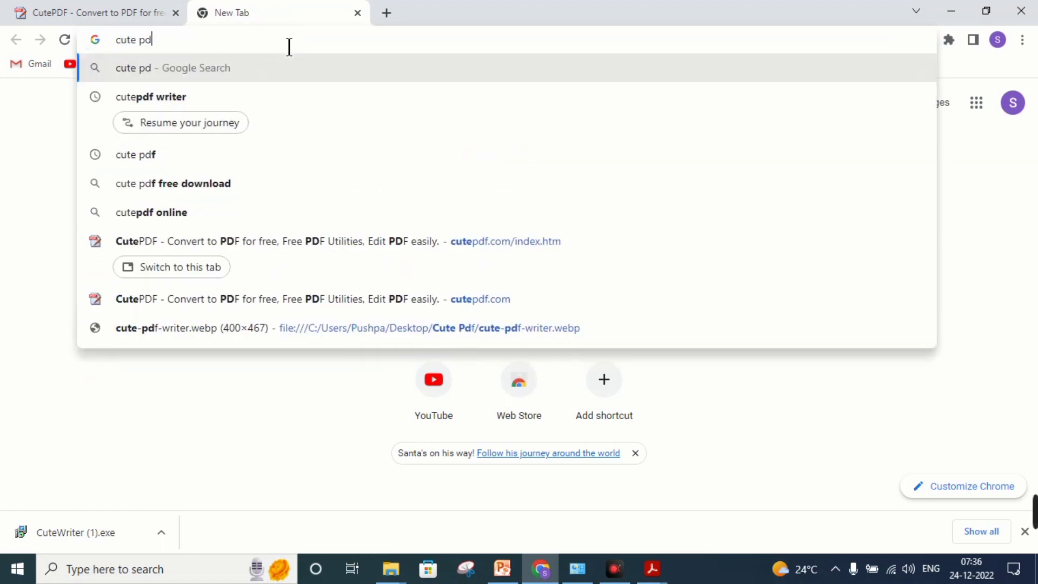
pyautogui.write('f wr')
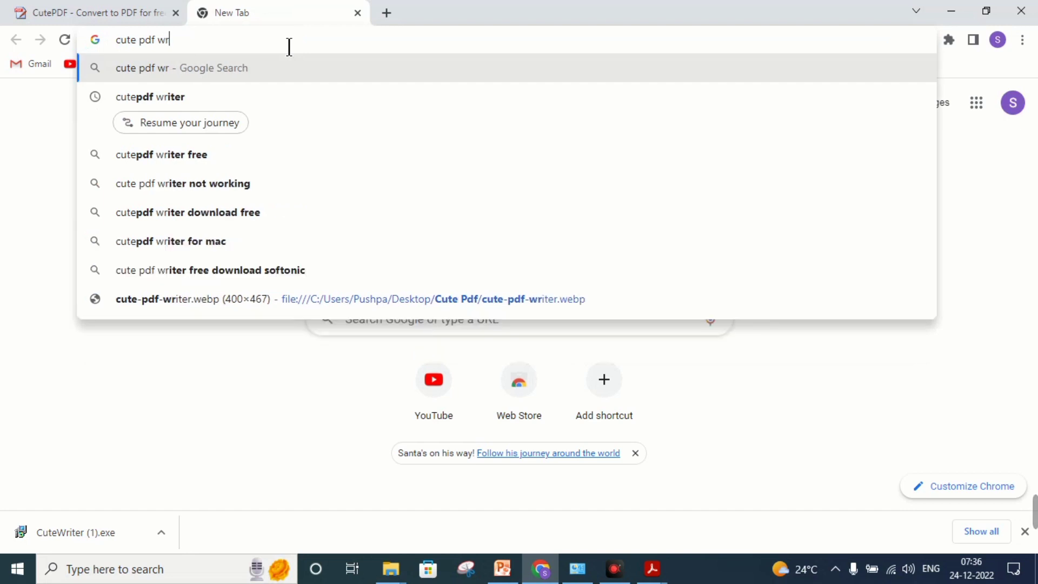
pyautogui.write('itter')
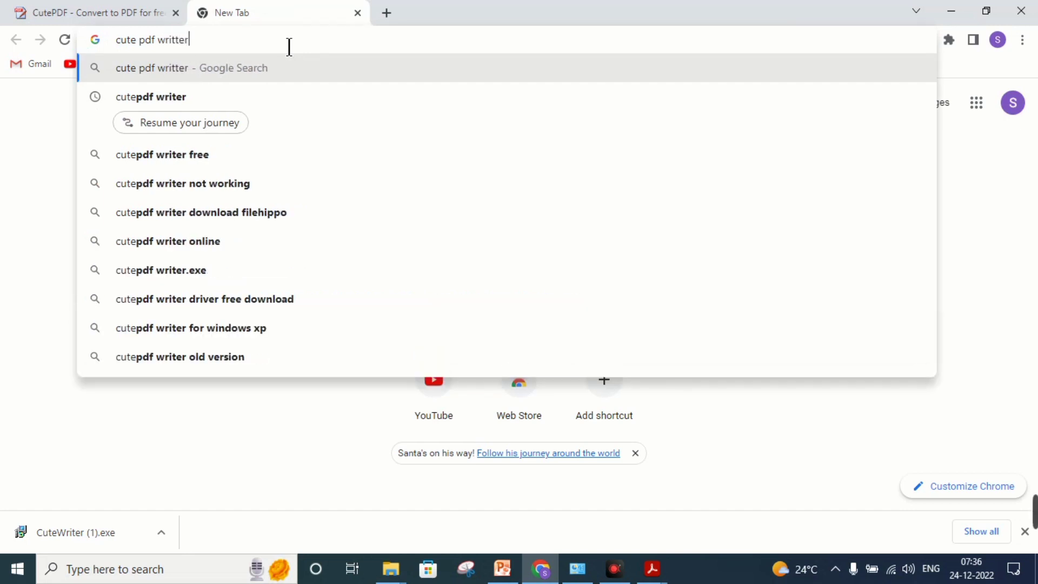
pyautogui.press('Return')
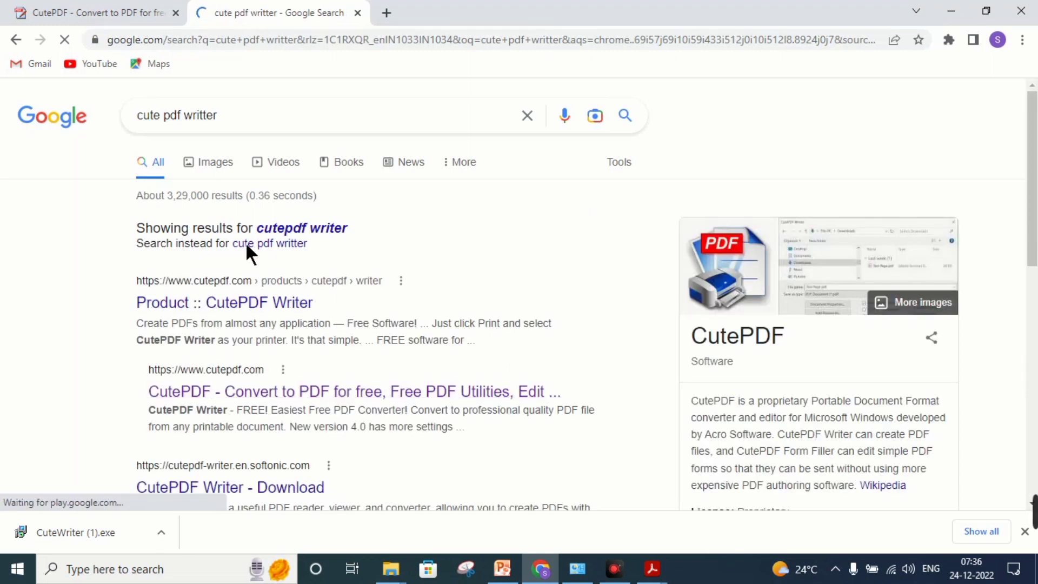
# Step: Open the cutepdf.com search result titled "CutePDF - Convert to PDF for free"
pyautogui.scroll(-1, 274, 312)
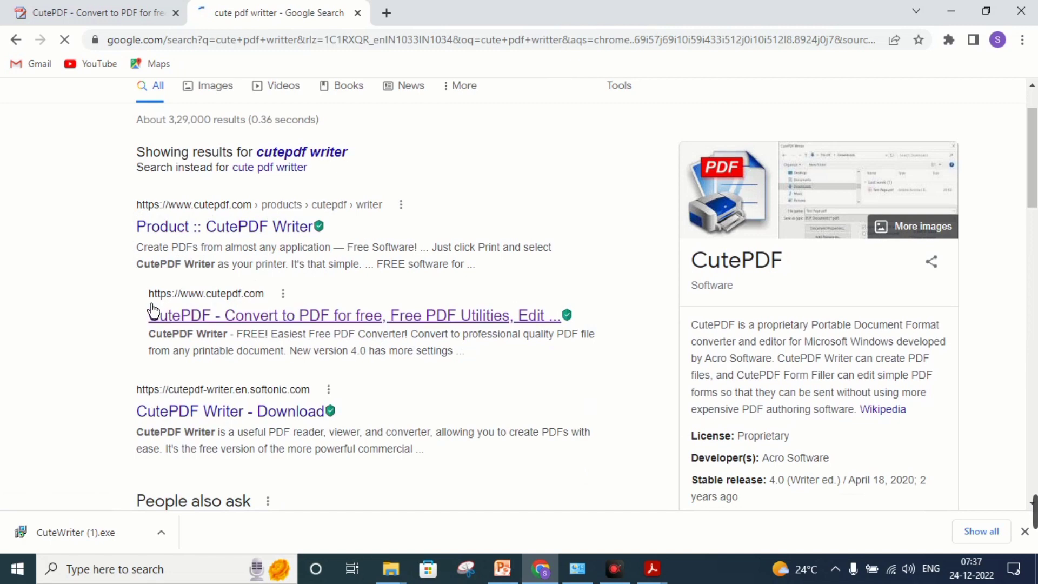
pyautogui.click(131, 292)
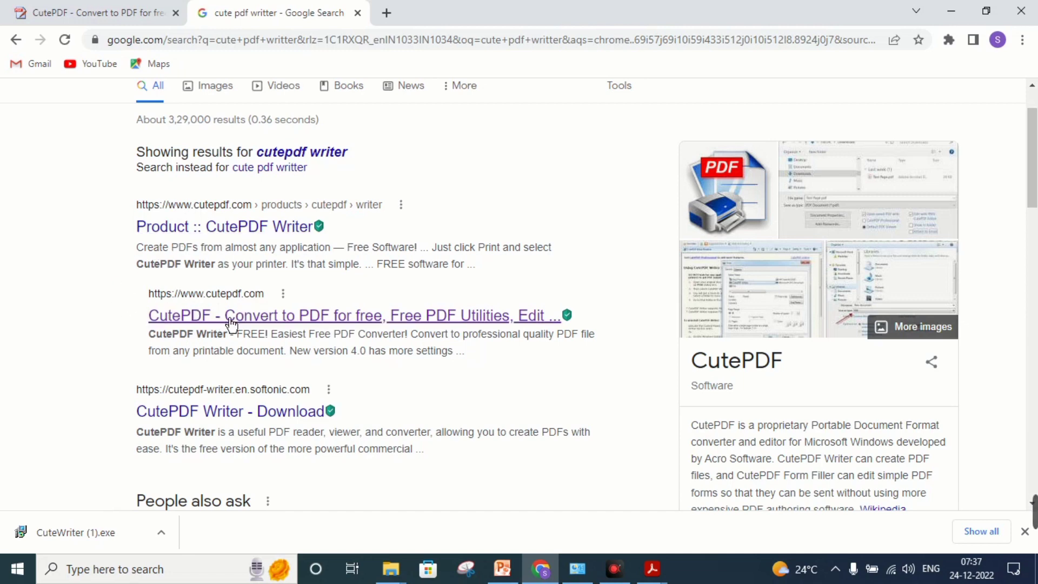
pyautogui.click(266, 327)
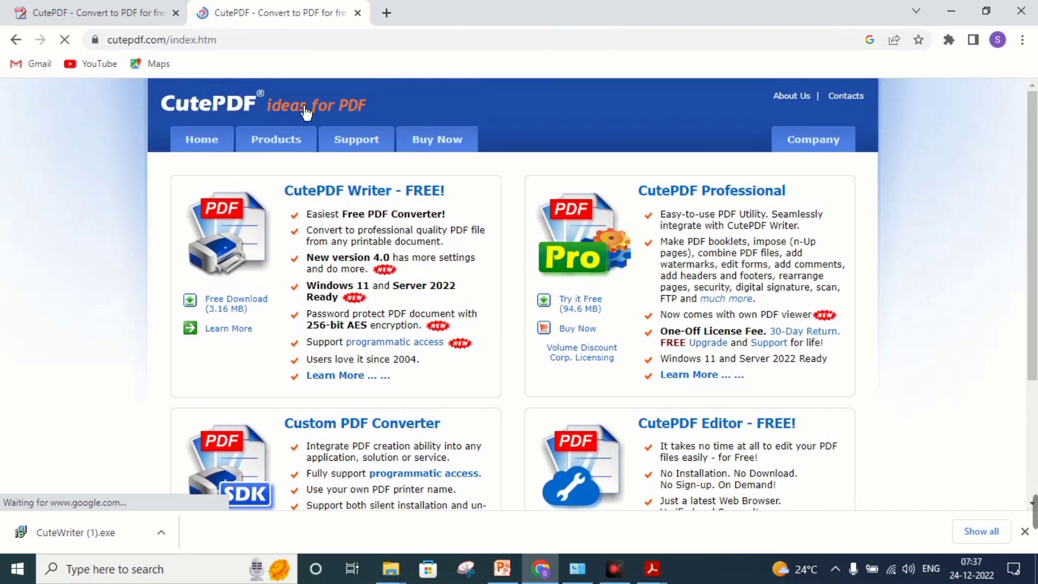
# Step: Download the free CutePDF Writer installer from the CutePDF home page
pyautogui.click(112, 105)
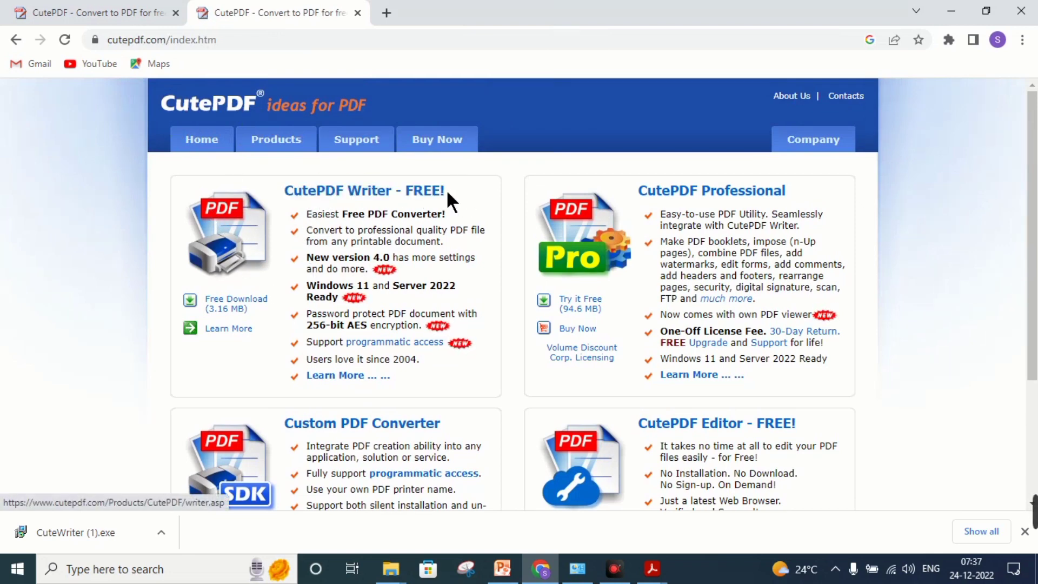
pyautogui.click(463, 190)
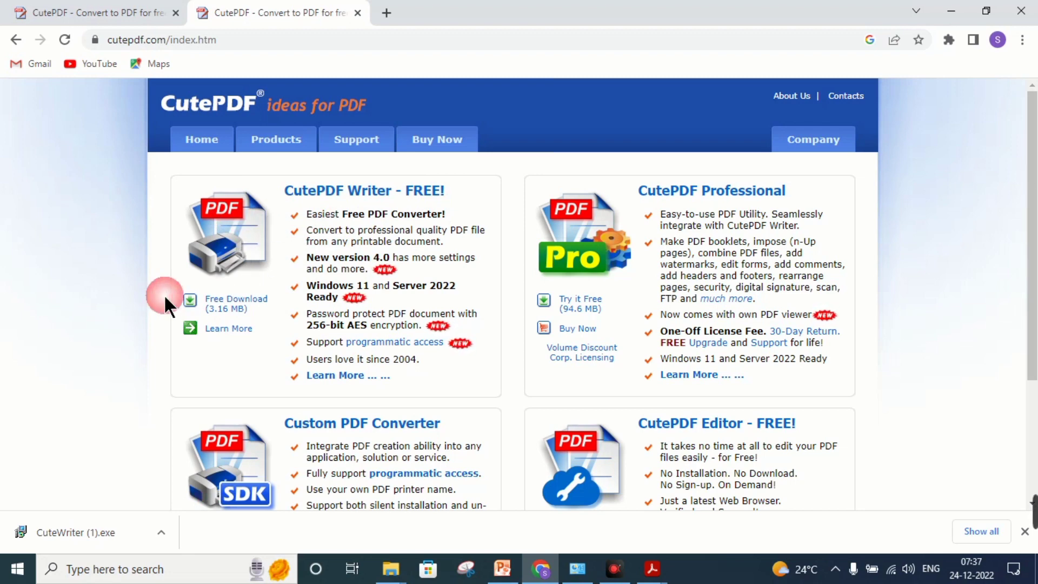
pyautogui.click(237, 314)
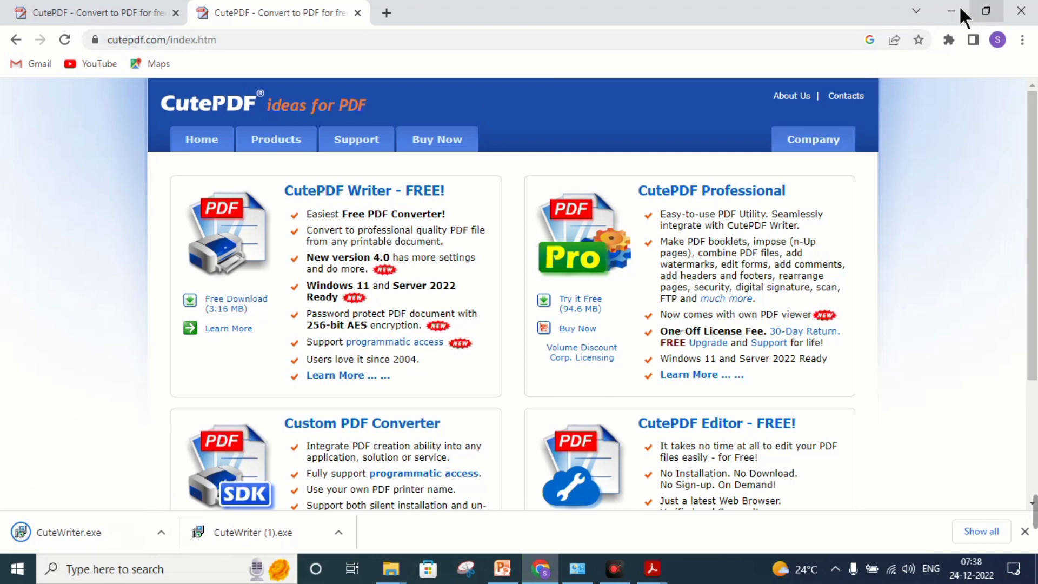
# Step: Show the downloaded CuteWriter (1).exe in its folder, and minimize the browser and folder windows to return to the desktop
pyautogui.click(151, 527)
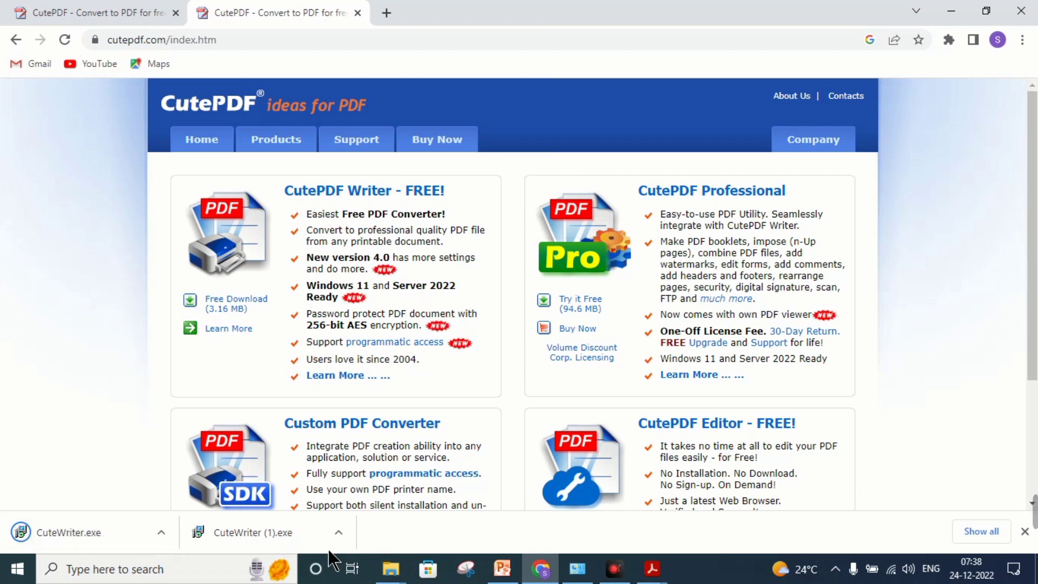
pyautogui.click(338, 532)
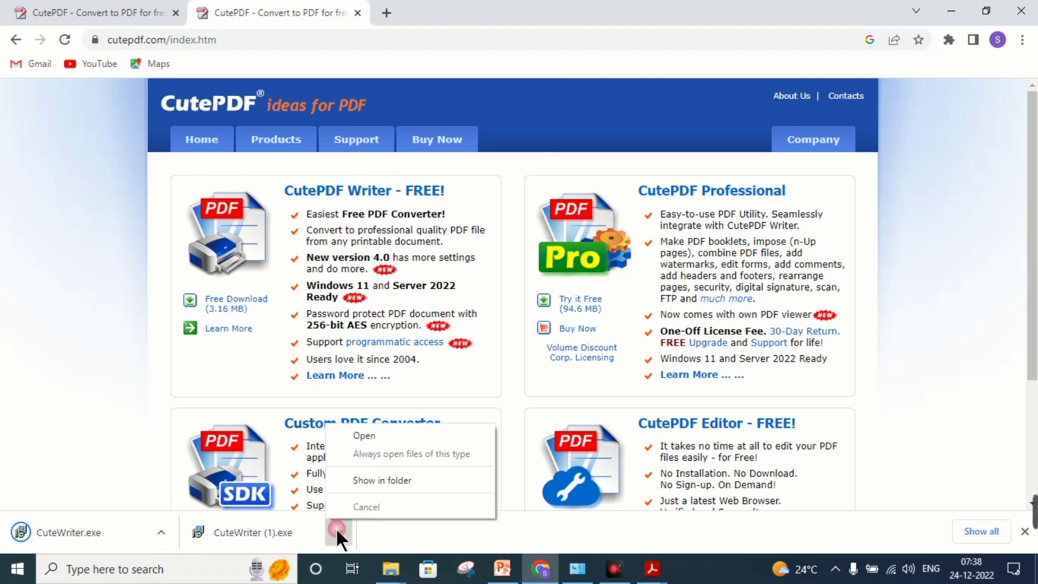
pyautogui.click(382, 480)
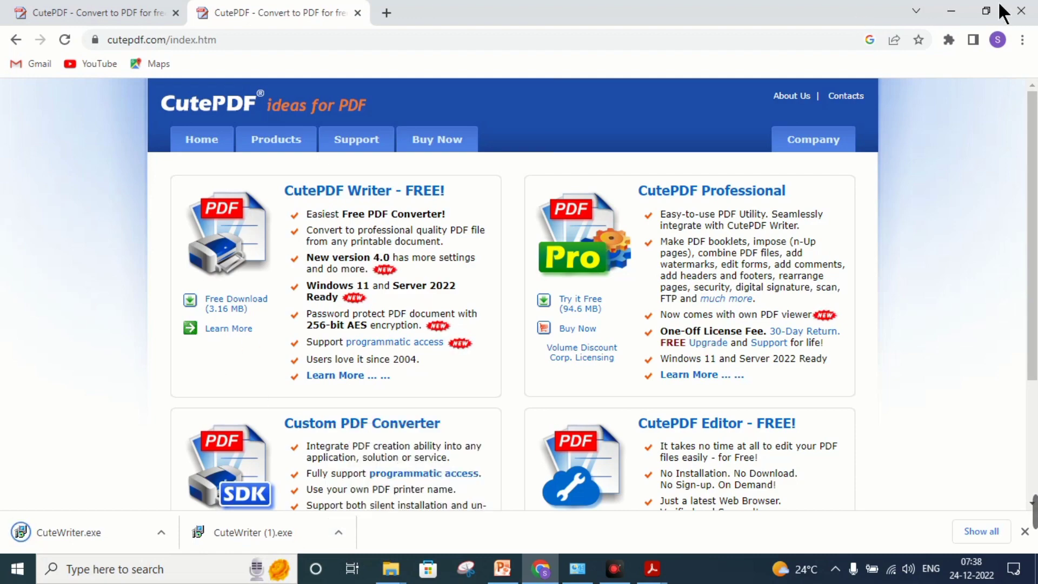
pyautogui.click(951, 11)
pyautogui.rightClick(271, 167)
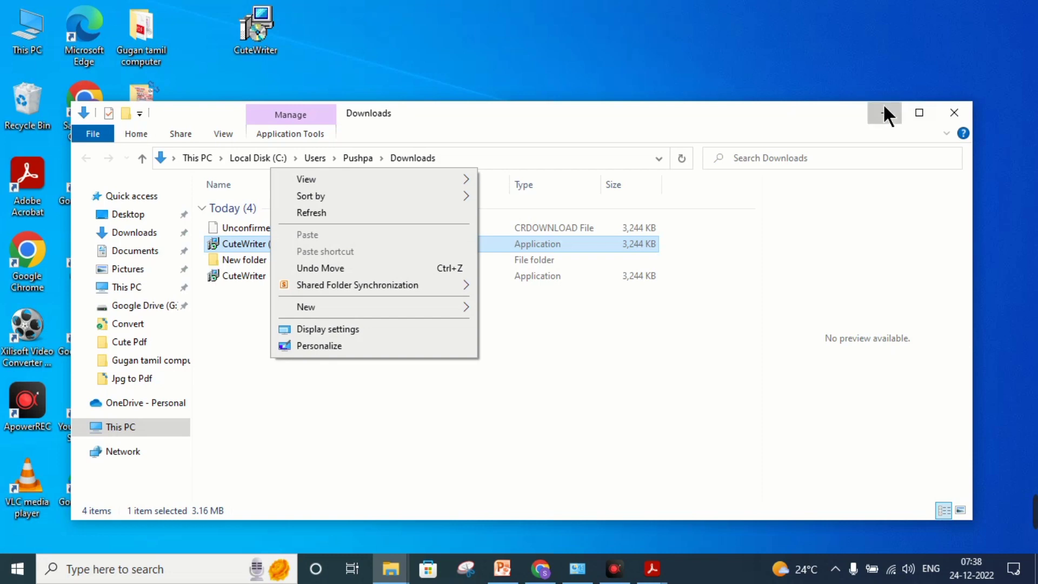
pyautogui.click(884, 113)
pyautogui.click(245, 47)
pyautogui.rightClick(377, 74)
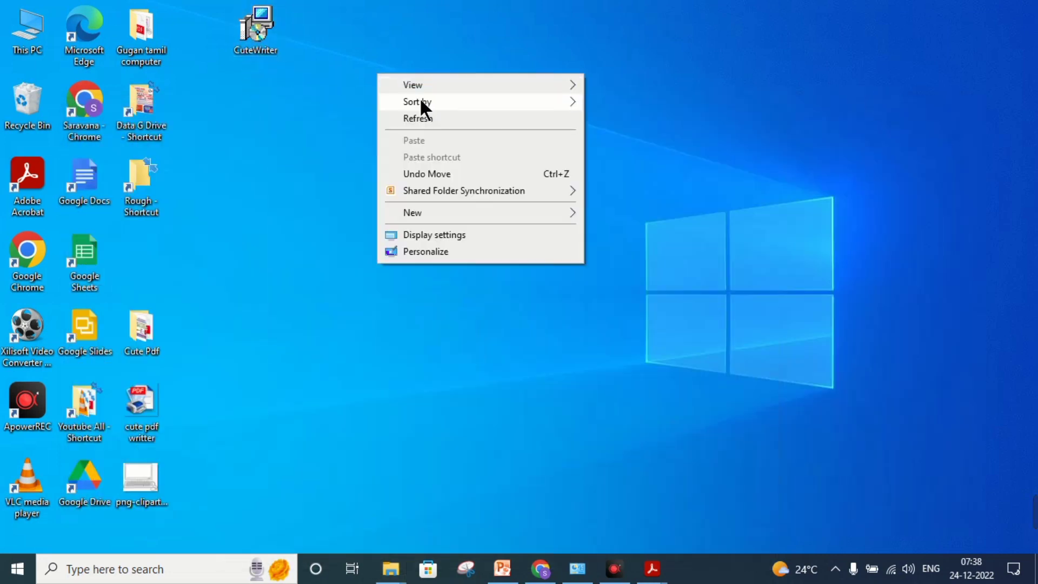
pyautogui.click(427, 118)
pyautogui.rightClick(359, 74)
pyautogui.click(417, 120)
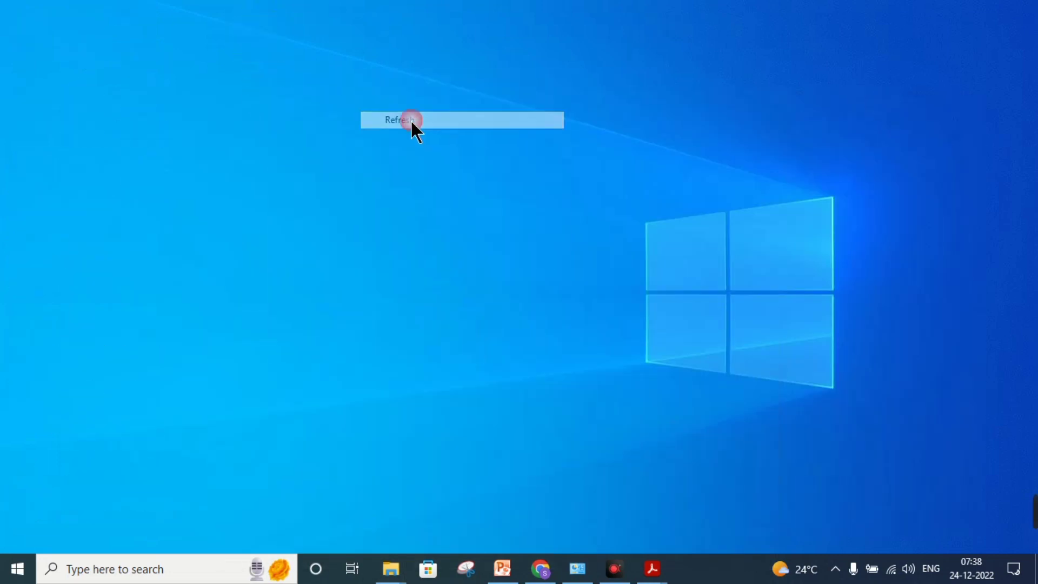
pyautogui.rightClick(411, 119)
pyautogui.click(455, 162)
pyautogui.rightClick(421, 128)
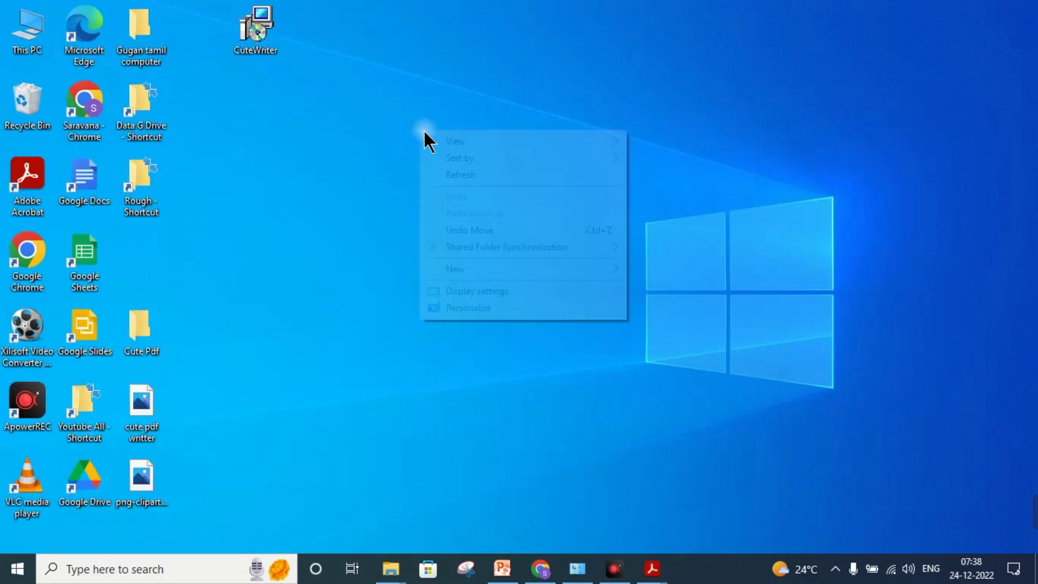
pyautogui.click(447, 172)
pyautogui.rightClick(431, 160)
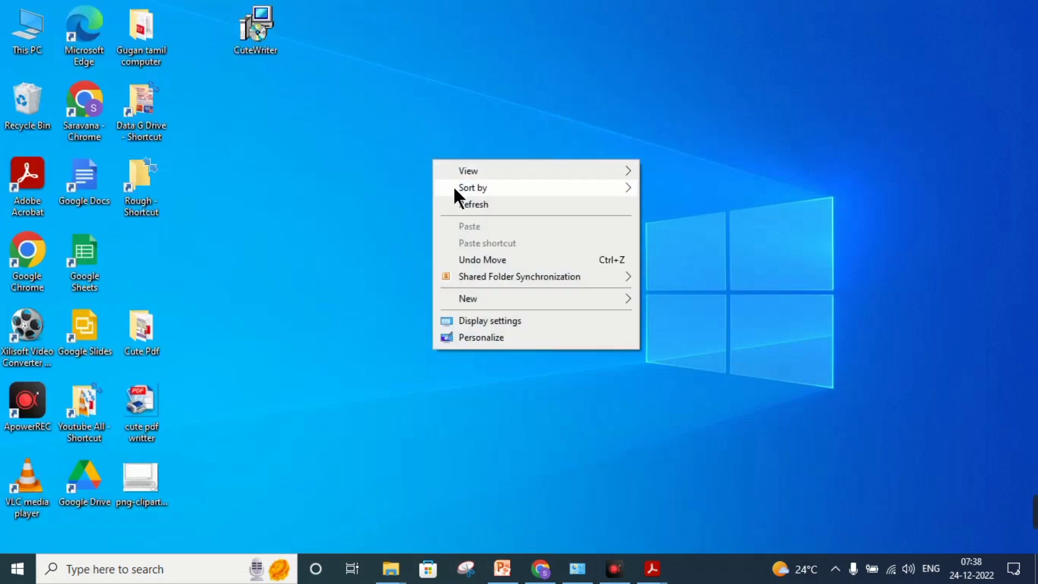
pyautogui.click(466, 205)
pyautogui.rightClick(397, 136)
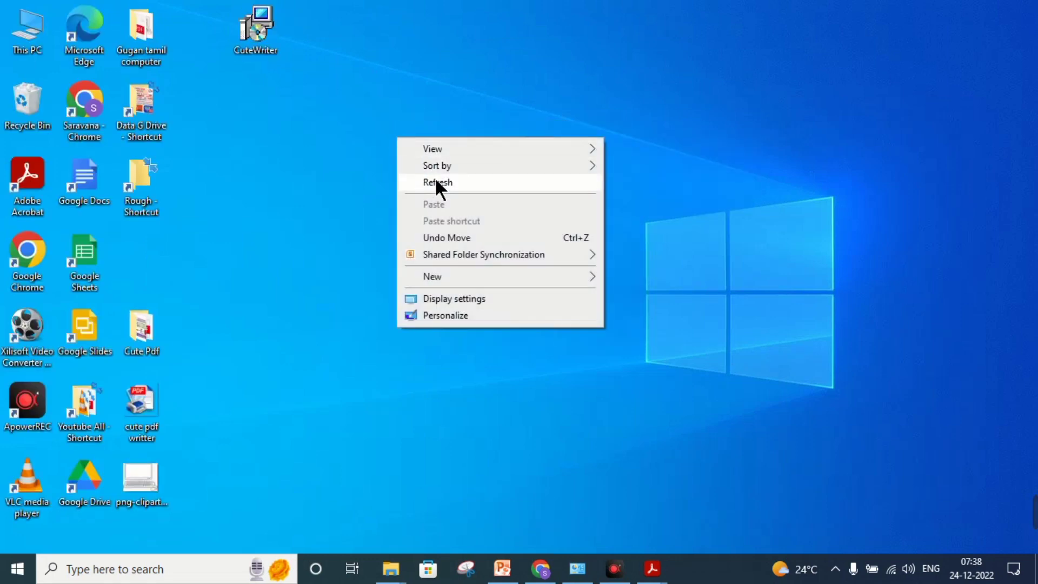
pyautogui.click(432, 180)
# Step: Move the CuteWriter installer slightly lower on the desktop and open it to start the CutePDF Writer setup
pyautogui.moveTo(269, 56); pyautogui.dragTo(247, 109)
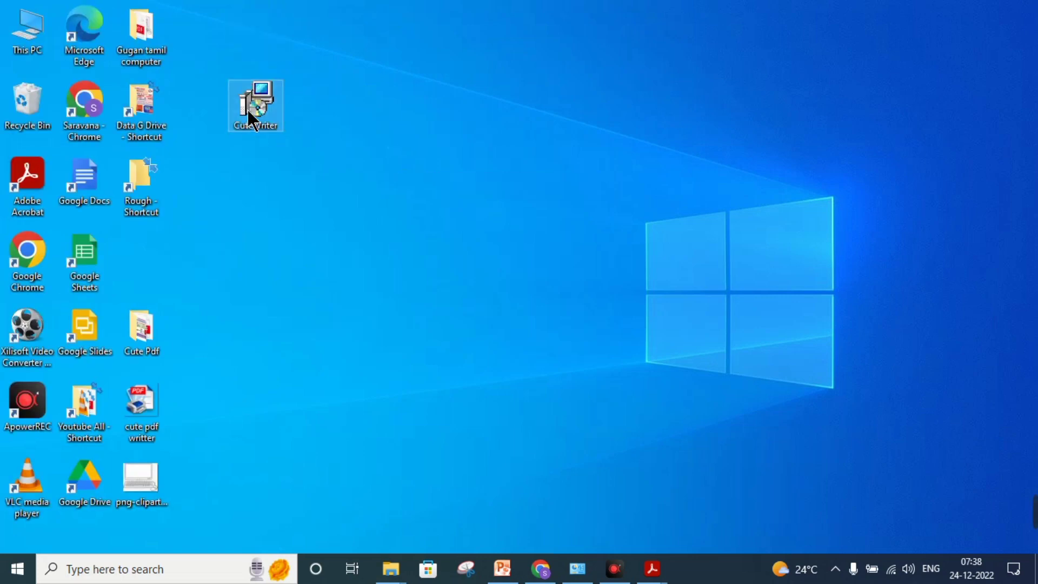
pyautogui.doubleClick(257, 119)
pyautogui.rightClick(248, 109)
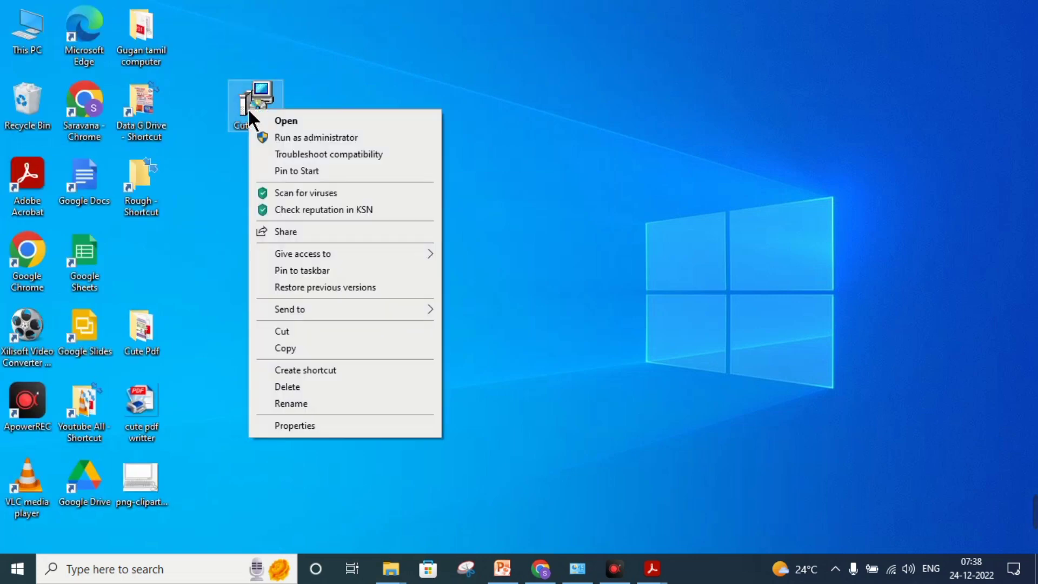
pyautogui.click(306, 122)
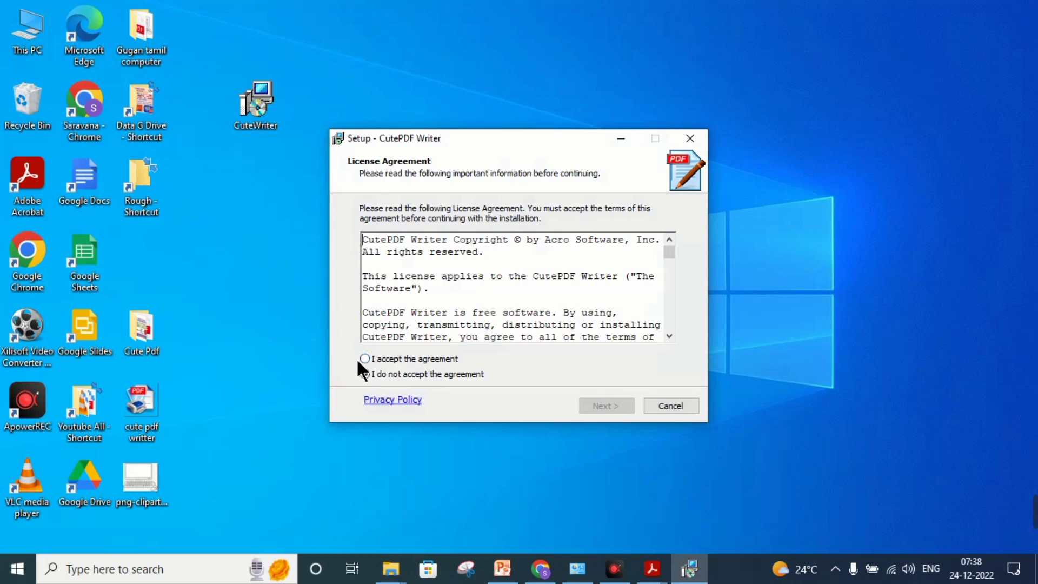
# Step: Accept the CutePDF Writer license agreement, keep the default destination folder C:\Program Files (x86)\CutePDF Writer, and proceed with the installation
pyautogui.click(364, 359)
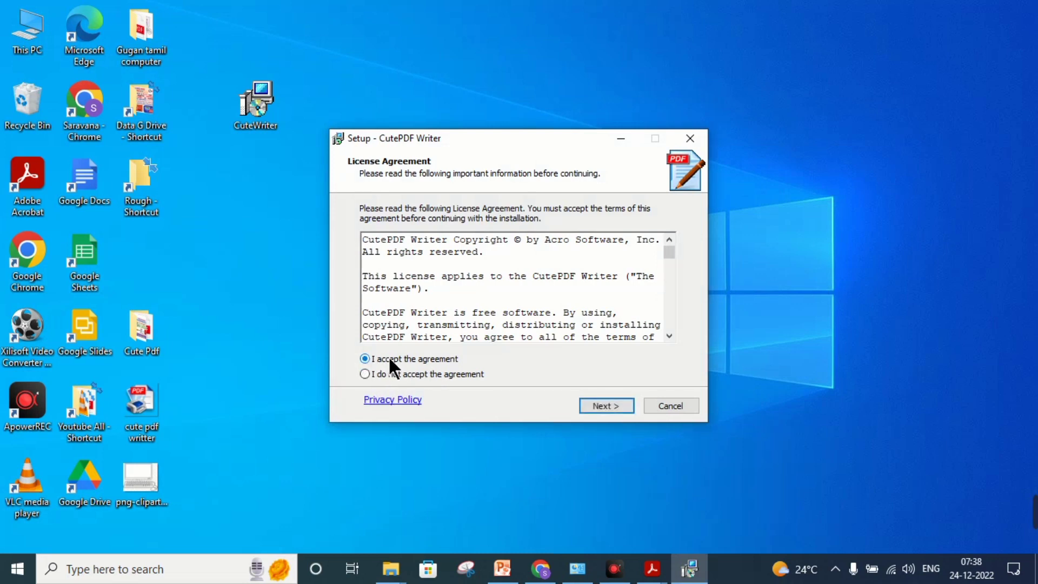
pyautogui.click(600, 405)
pyautogui.click(599, 403)
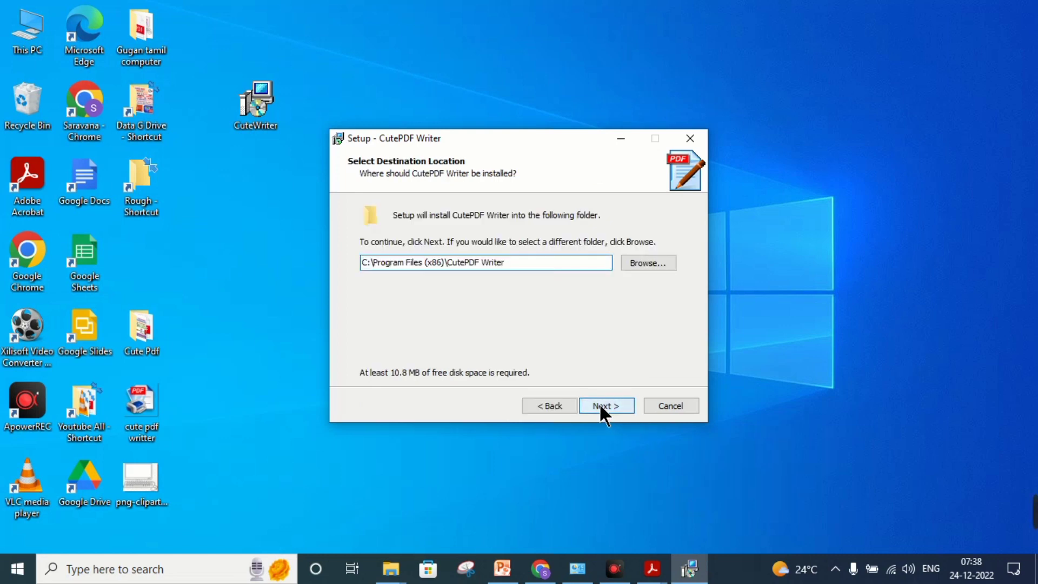
pyautogui.click(600, 405)
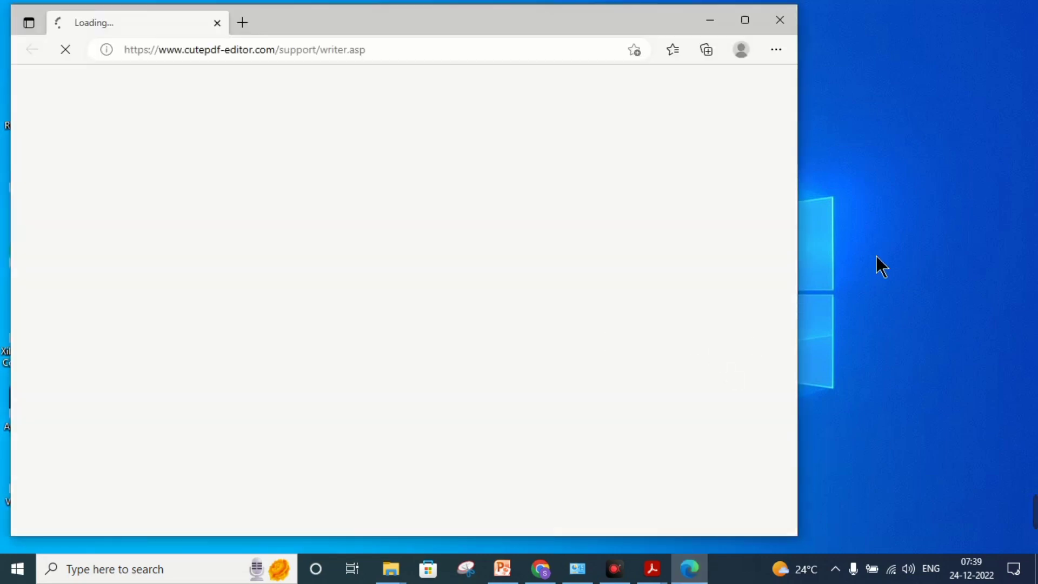
# Step: Minimize the browser window that is loading the CutePDF Writer support page to return to the desktop
pyautogui.click(857, 221)
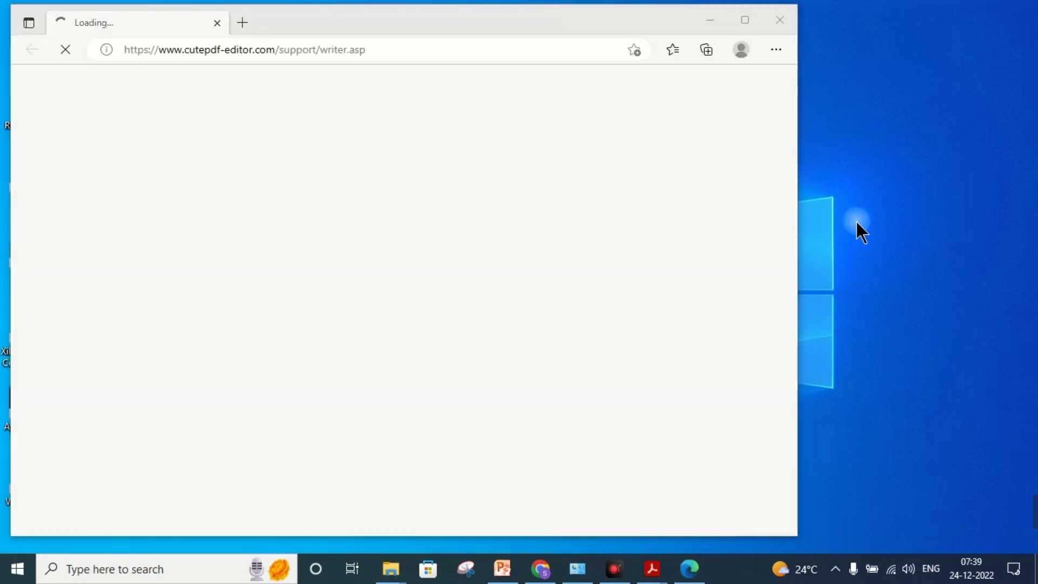
pyautogui.rightClick(872, 263)
pyautogui.click(871, 267)
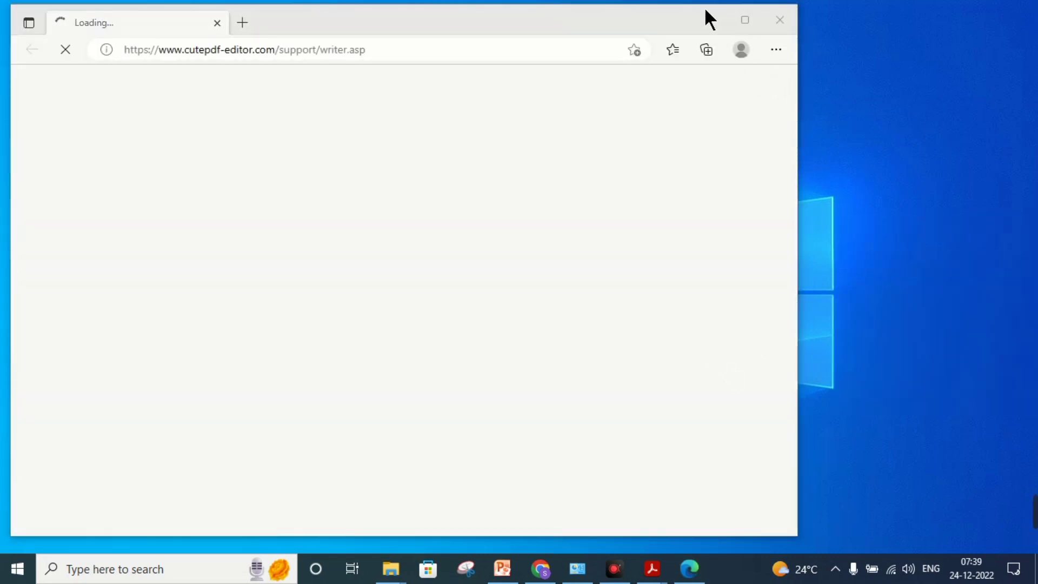
pyautogui.rightClick(839, 89)
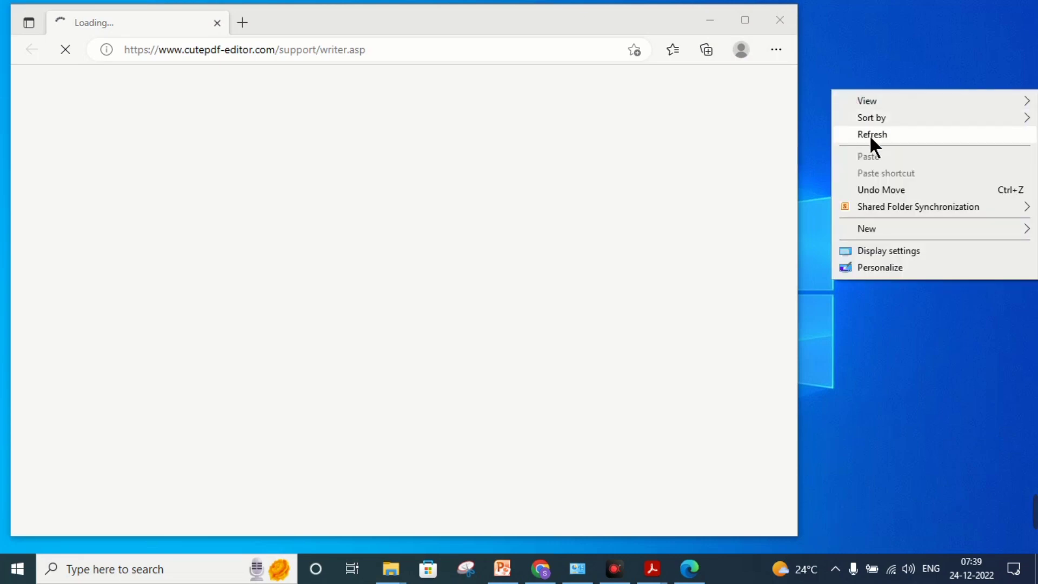
pyautogui.click(870, 134)
pyautogui.click(710, 20)
pyautogui.rightClick(847, 57)
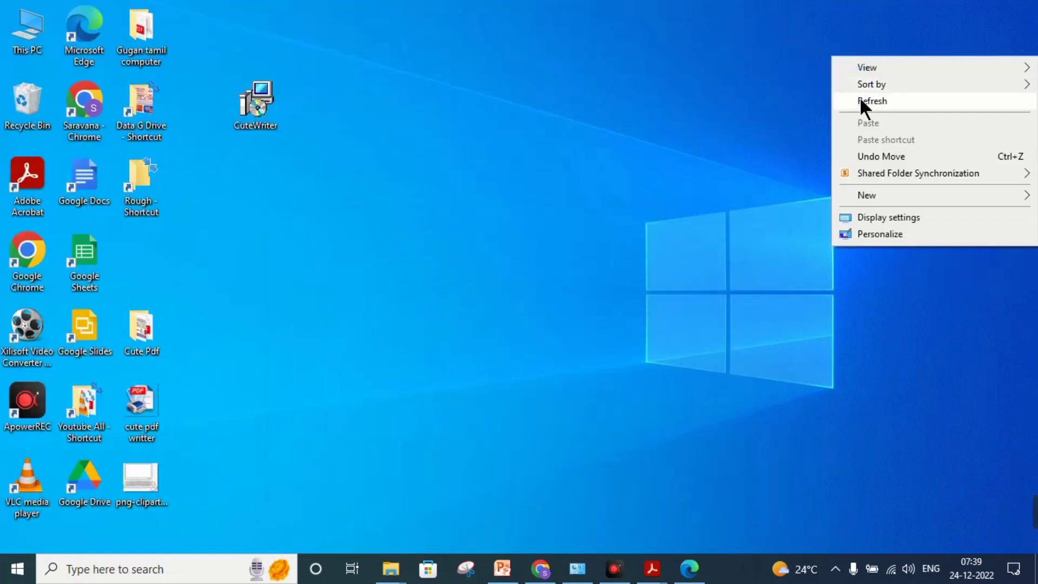
pyautogui.click(859, 99)
pyautogui.rightClick(655, 51)
pyautogui.click(696, 96)
pyautogui.rightClick(592, 77)
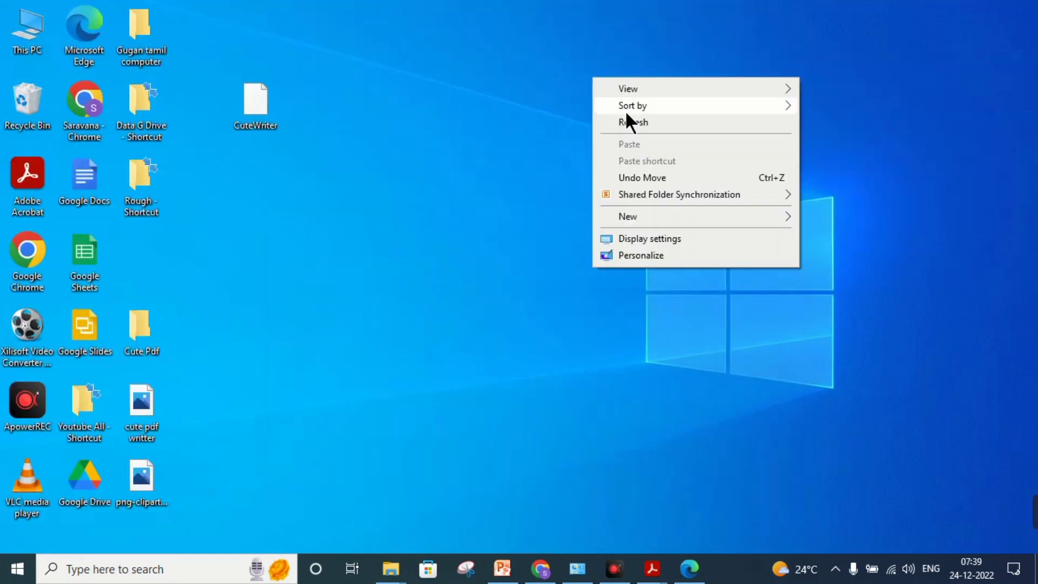
pyautogui.click(631, 122)
pyautogui.rightClick(585, 96)
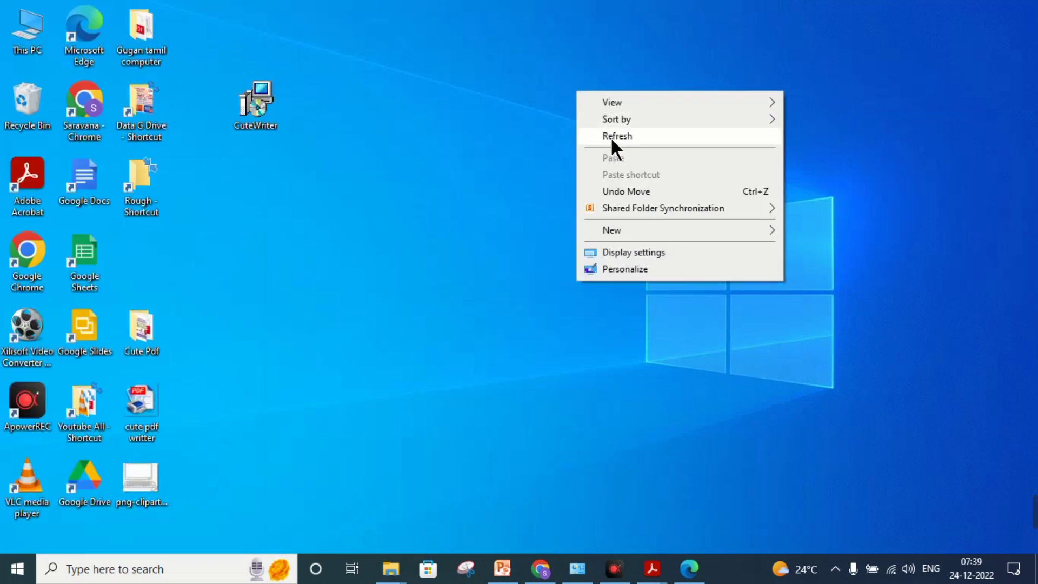
pyautogui.click(611, 138)
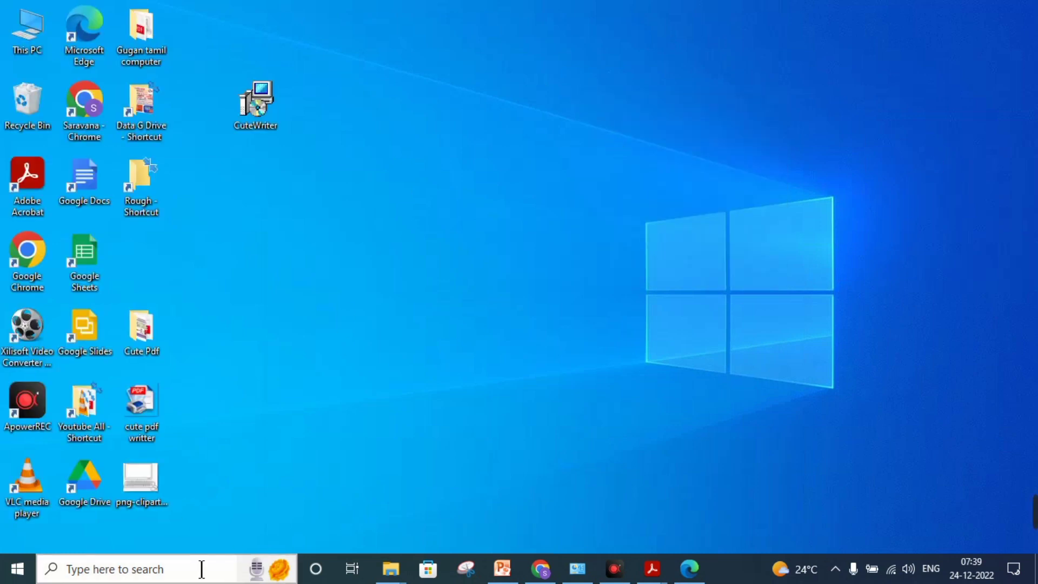
# Step: Search Windows for "control" and open the Control Panel
pyautogui.click(187, 559)
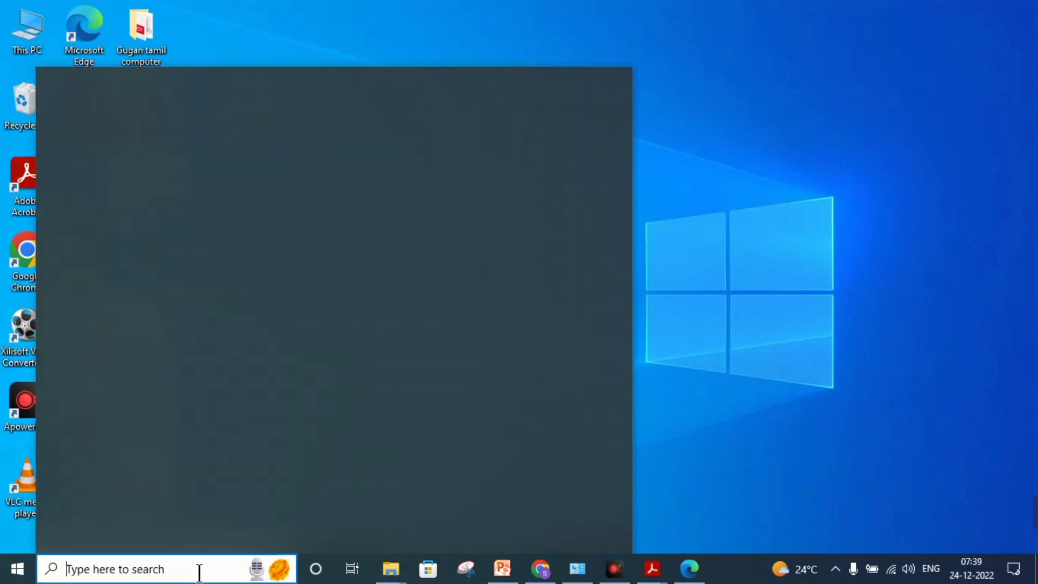
pyautogui.write('co')
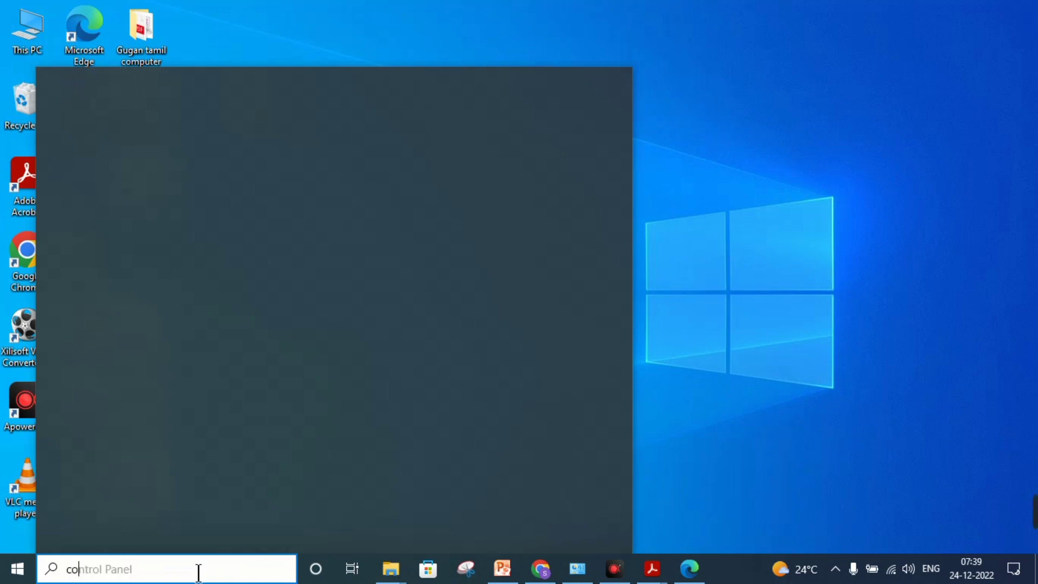
pyautogui.write('ntrol')
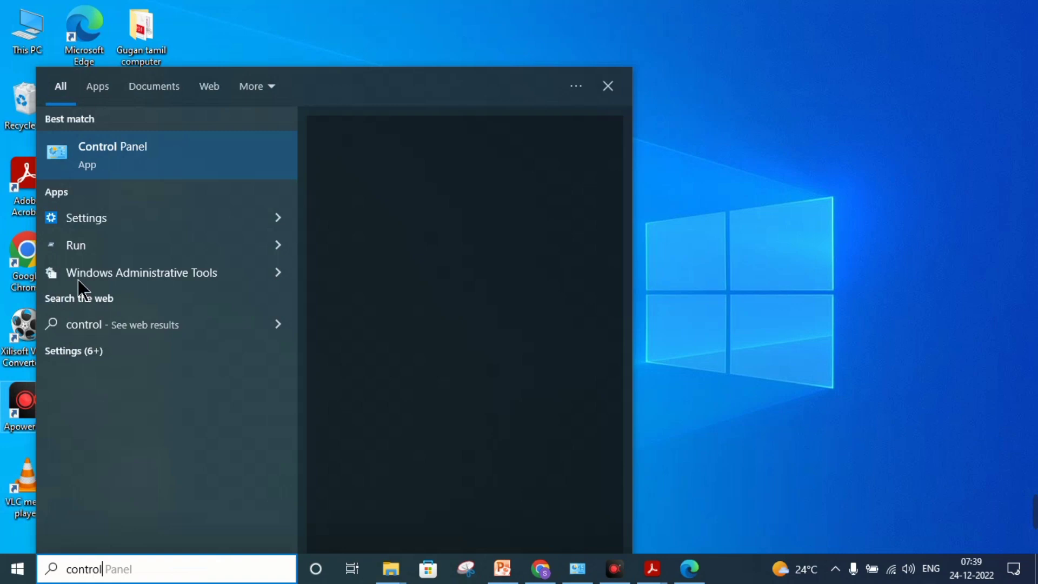
pyautogui.click(164, 147)
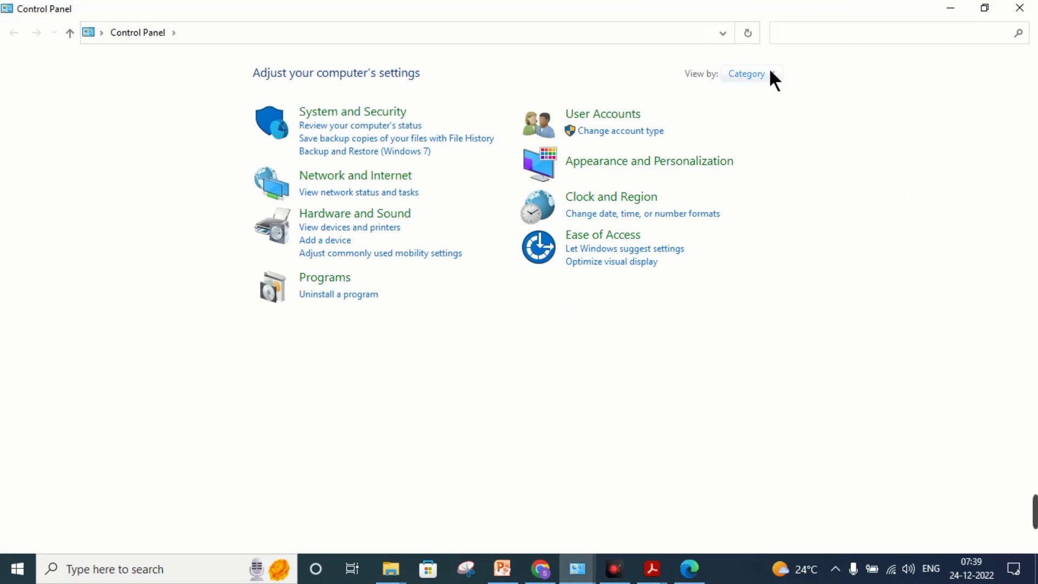
# Step: Switch the Control Panel view to Large icons and back to Category
pyautogui.click(771, 74)
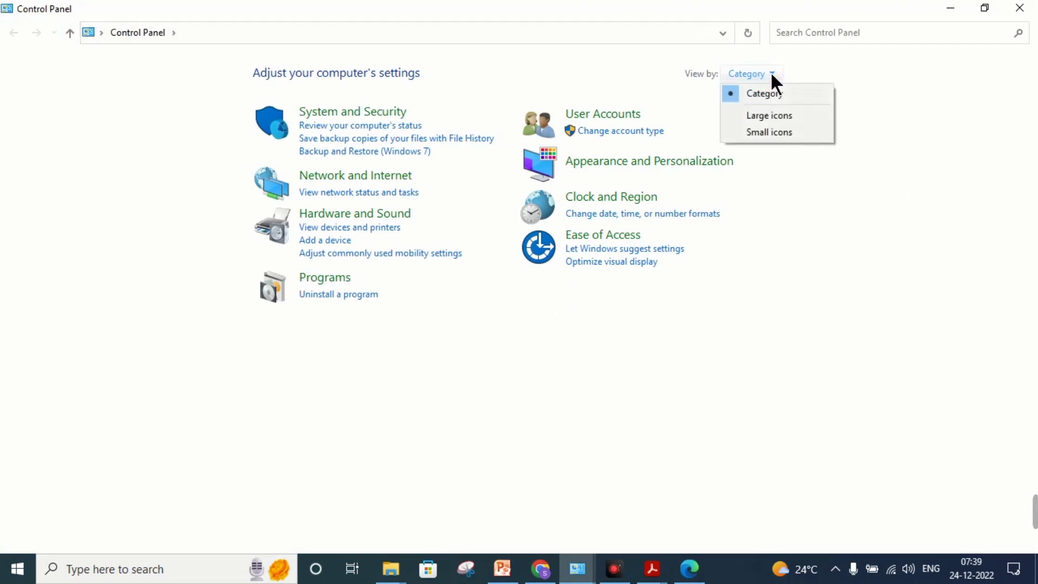
pyautogui.click(761, 113)
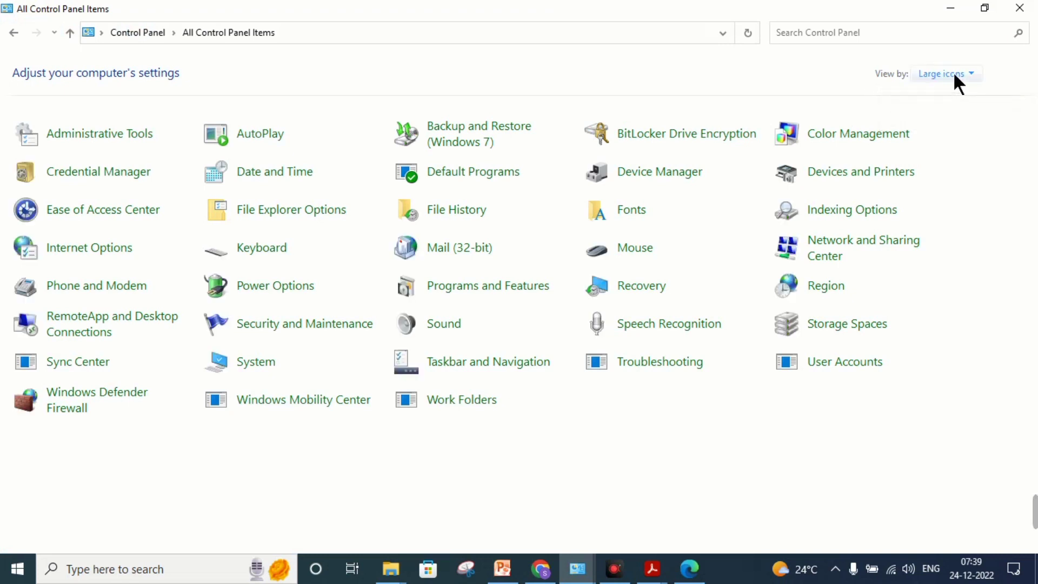
pyautogui.click(953, 72)
pyautogui.click(950, 89)
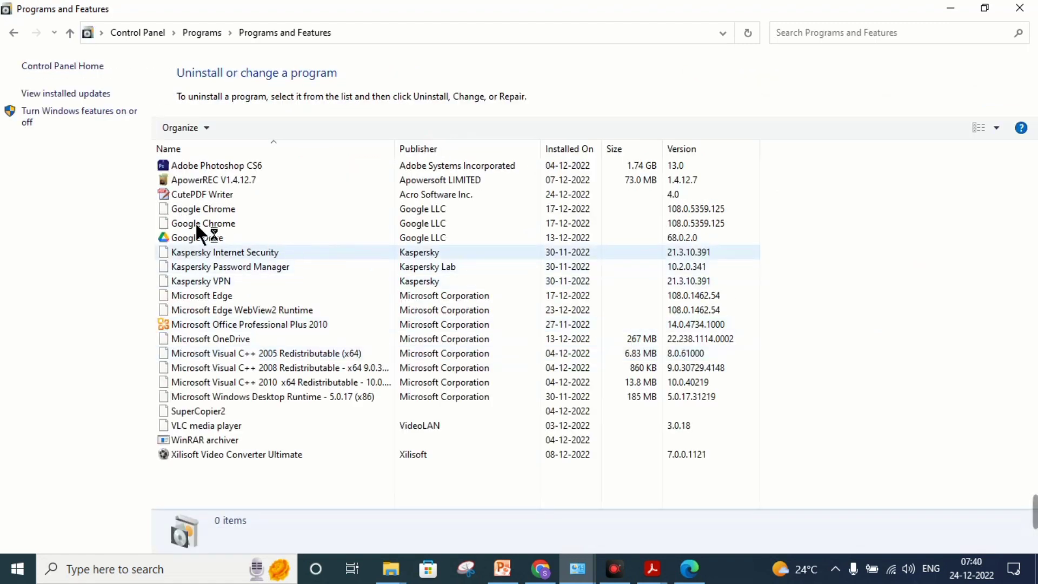
# Step: Check the CutePDF Writer entry in the list of installed programs, and minimize the window
pyautogui.click(197, 204)
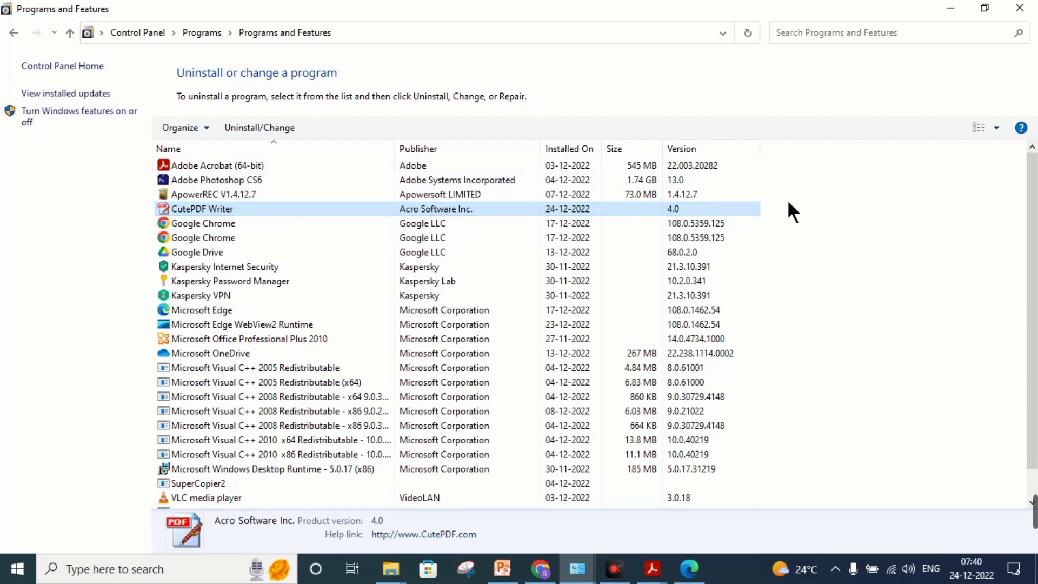
pyautogui.click(950, 8)
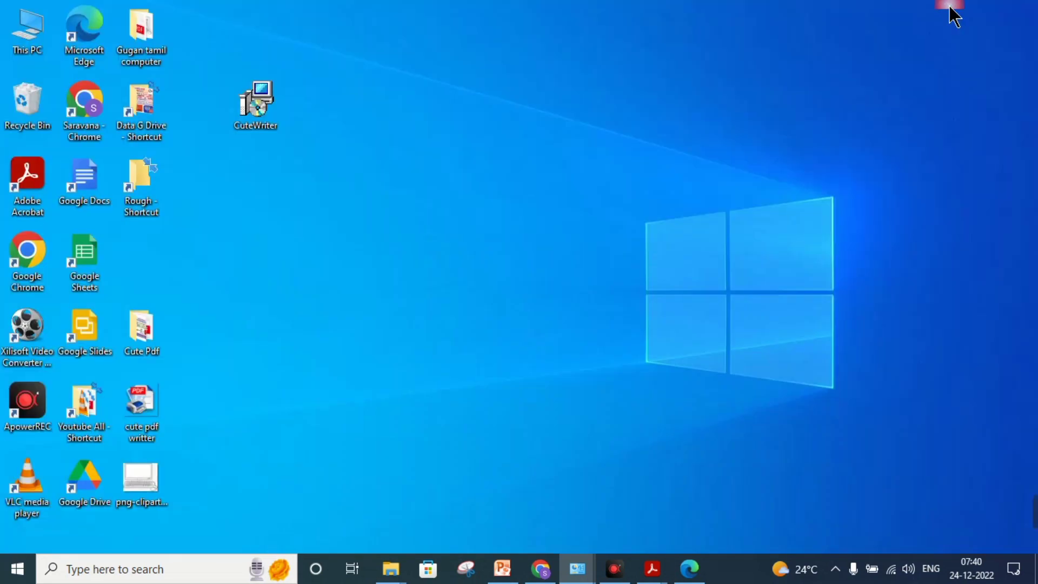
pyautogui.rightClick(454, 147)
pyautogui.click(491, 190)
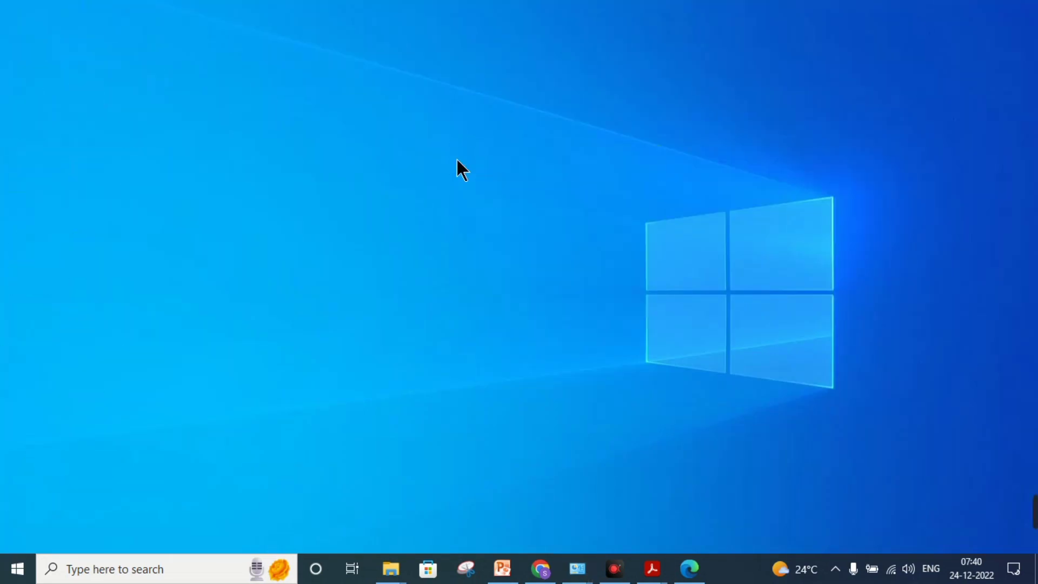
pyautogui.rightClick(456, 159)
pyautogui.click(484, 202)
pyautogui.rightClick(481, 198)
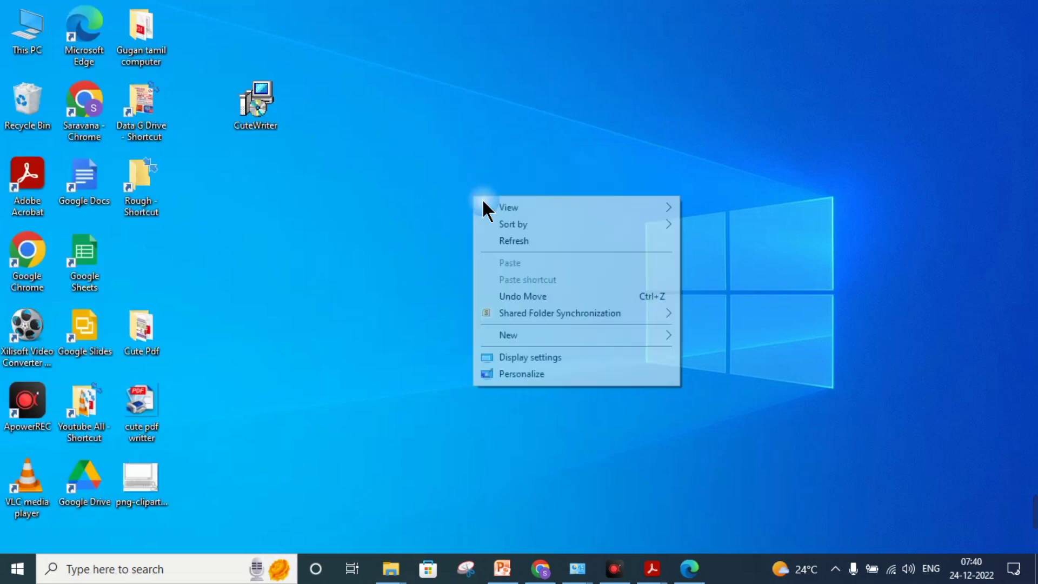
pyautogui.click(497, 238)
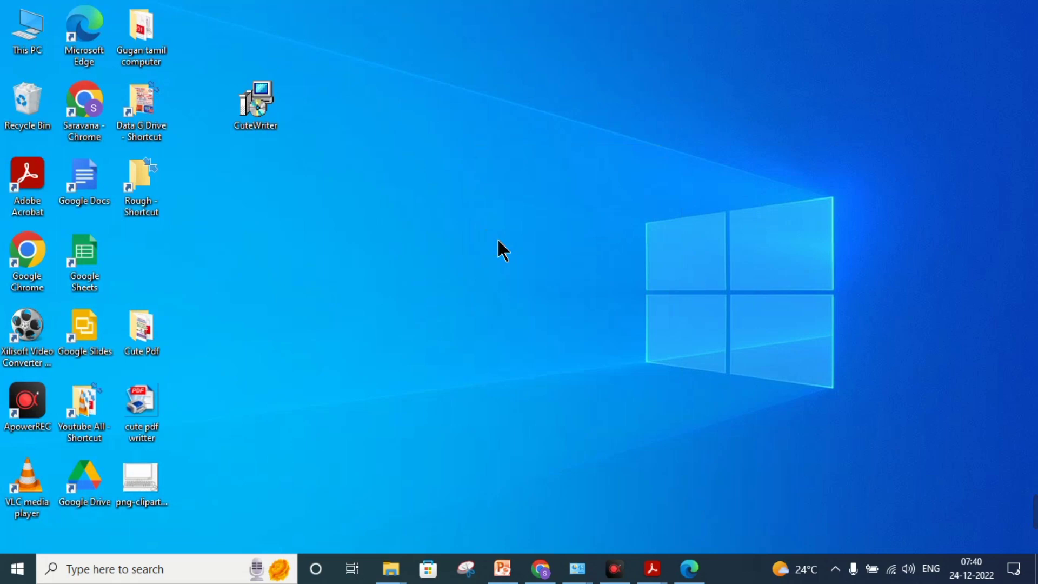
pyautogui.rightClick(495, 199)
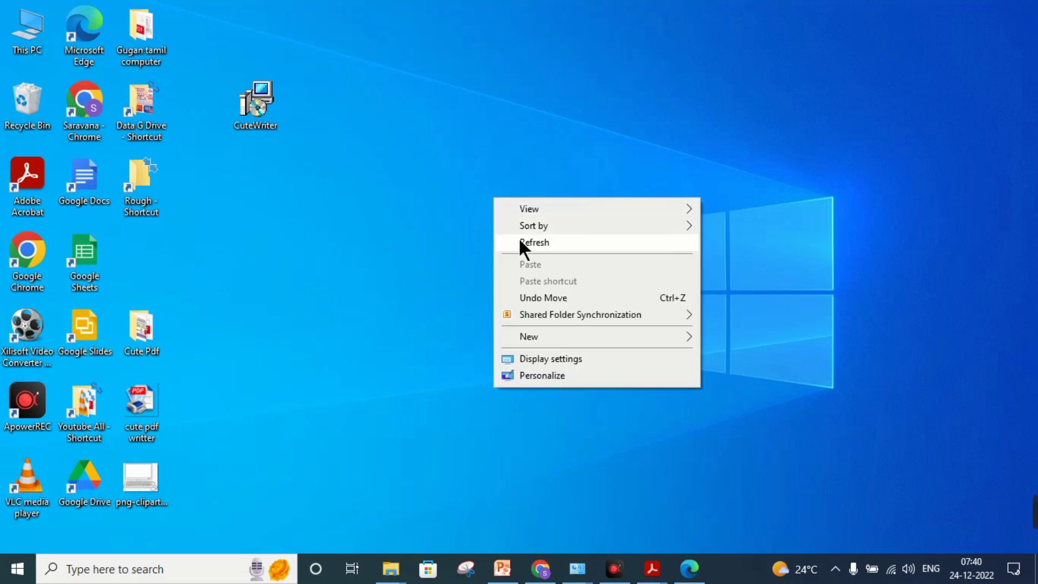
pyautogui.click(518, 238)
pyautogui.rightClick(431, 187)
pyautogui.click(484, 227)
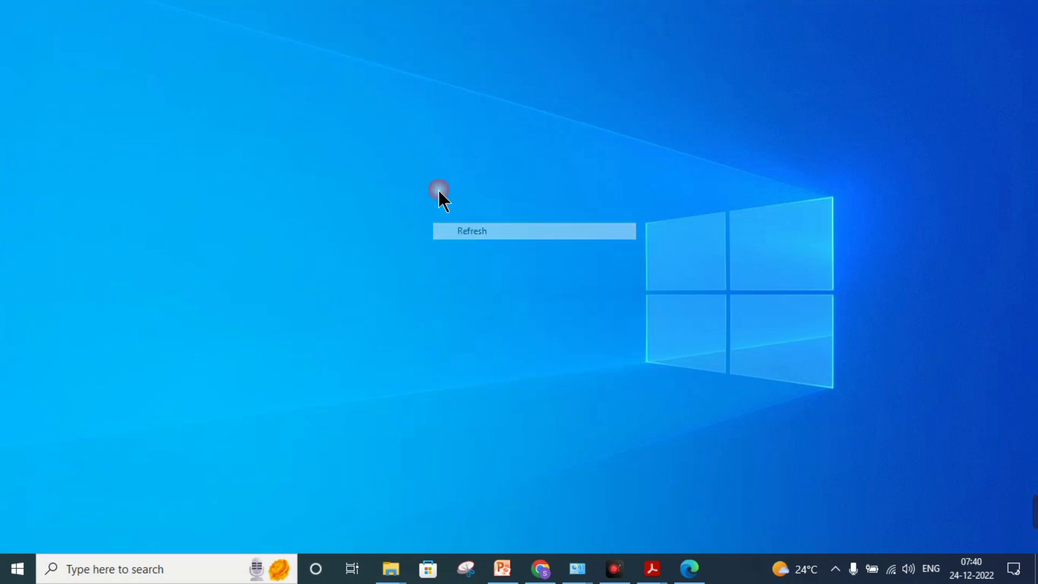
pyautogui.rightClick(420, 178)
pyautogui.click(456, 232)
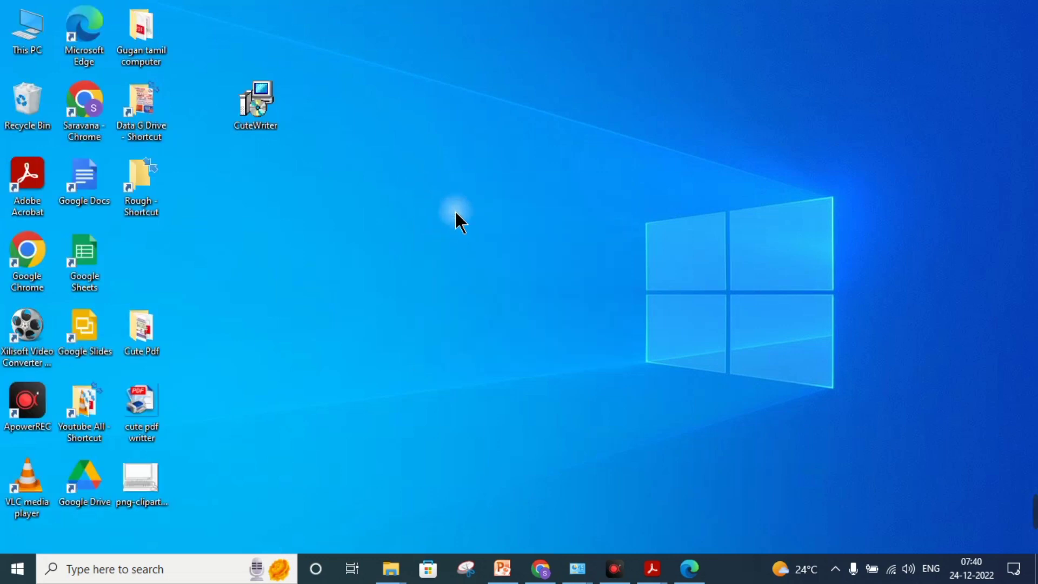
pyautogui.rightClick(414, 175)
pyautogui.click(459, 226)
pyautogui.rightClick(429, 181)
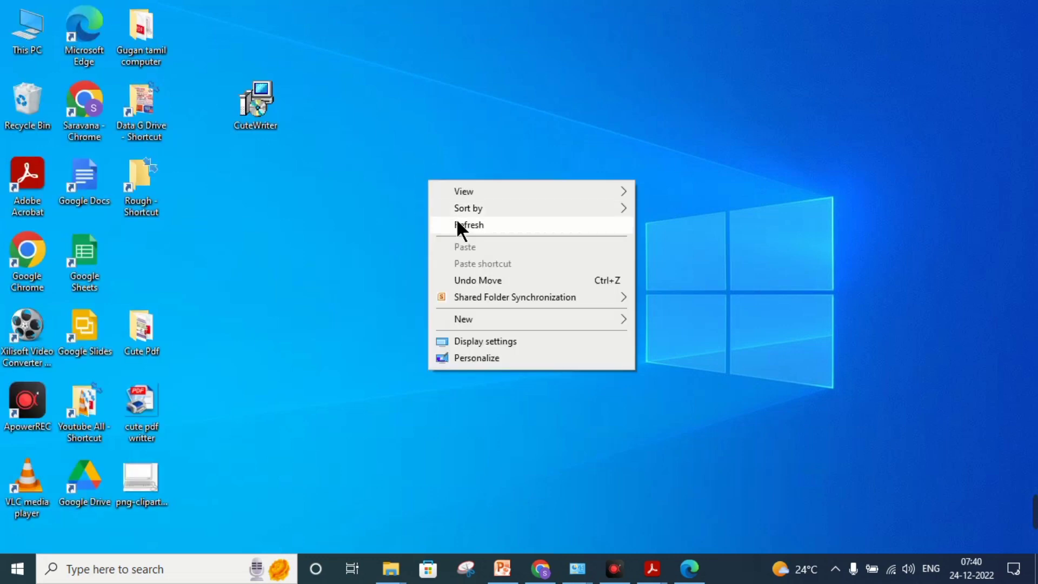
pyautogui.click(456, 223)
pyautogui.rightClick(416, 181)
pyautogui.click(455, 223)
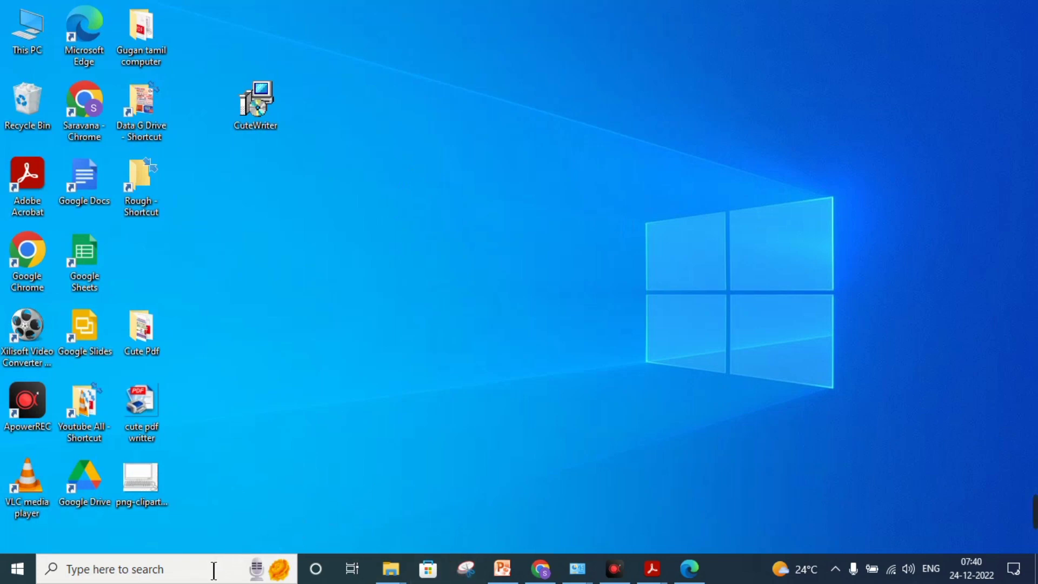
# Step: Search Windows for "powe" and launch Microsoft PowerPoint 2010
pyautogui.click(193, 569)
pyautogui.write('p')
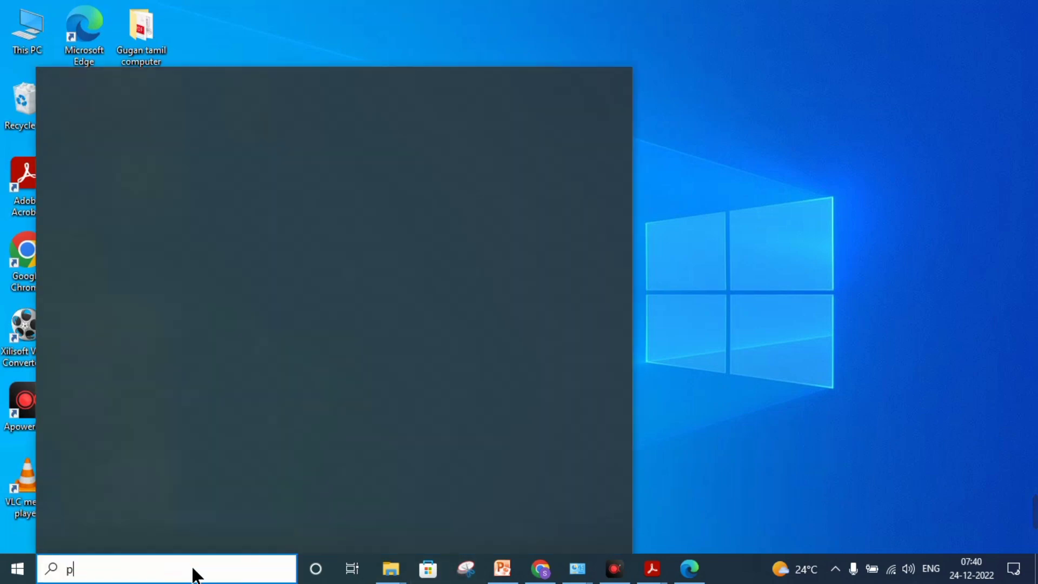
pyautogui.write('owe')
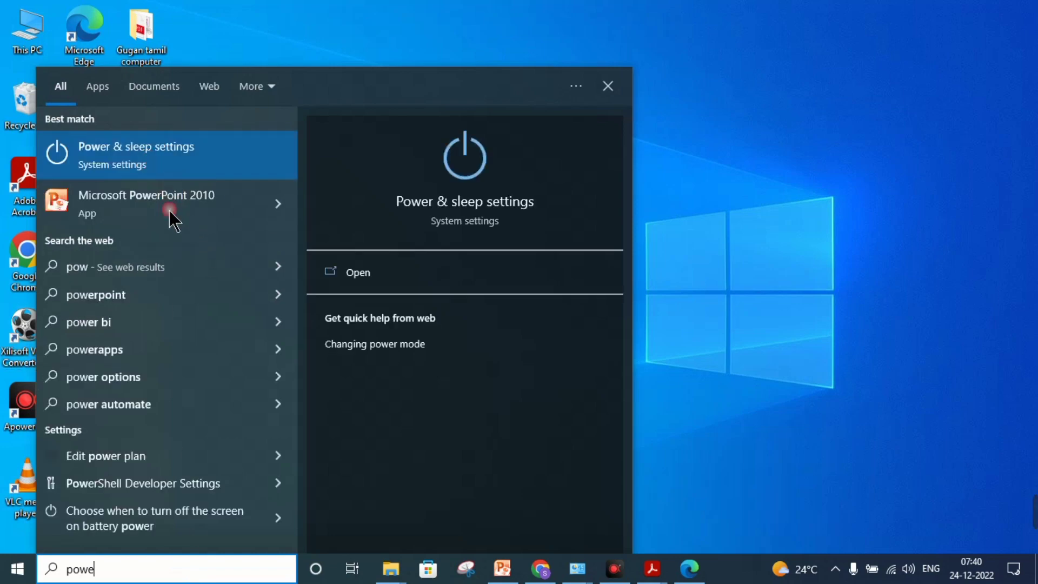
pyautogui.click(723, 110)
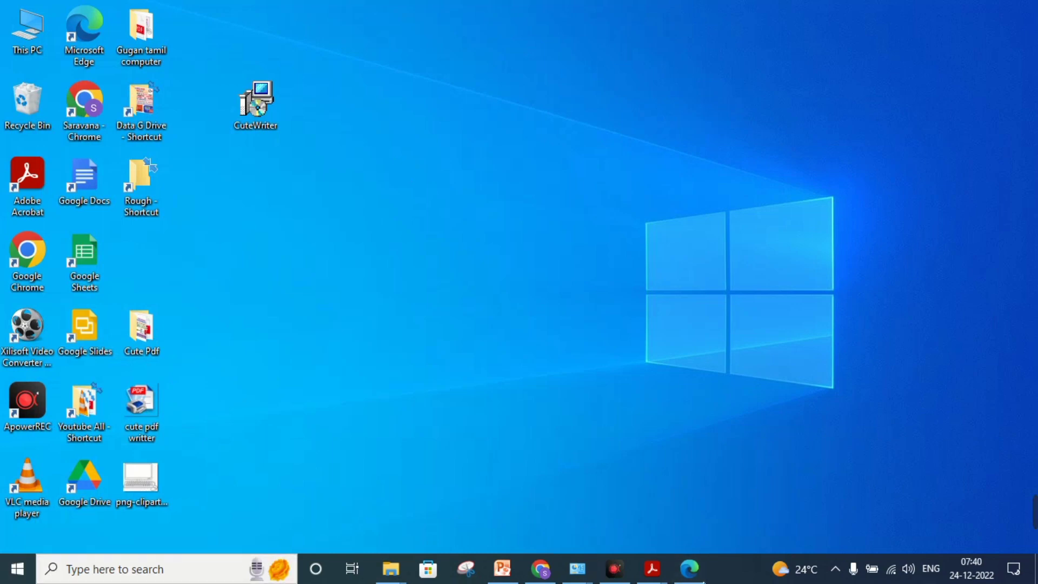
# Step: Switch to the blank Presentation1 window in PowerPoint and place the cursor in the slide's title placeholder
pyautogui.click(623, 579)
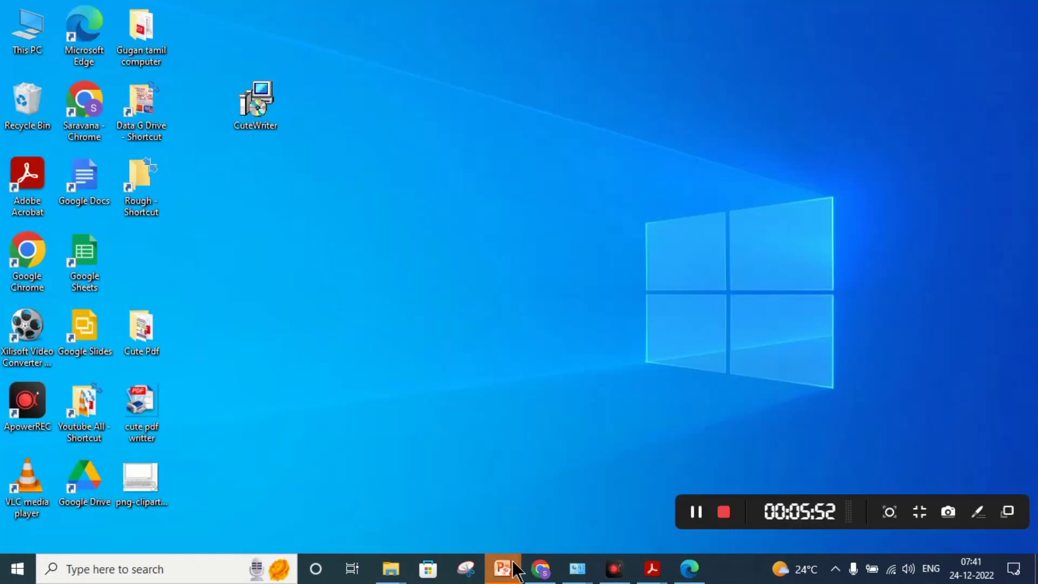
pyautogui.moveTo(504, 579)
pyautogui.click(423, 523)
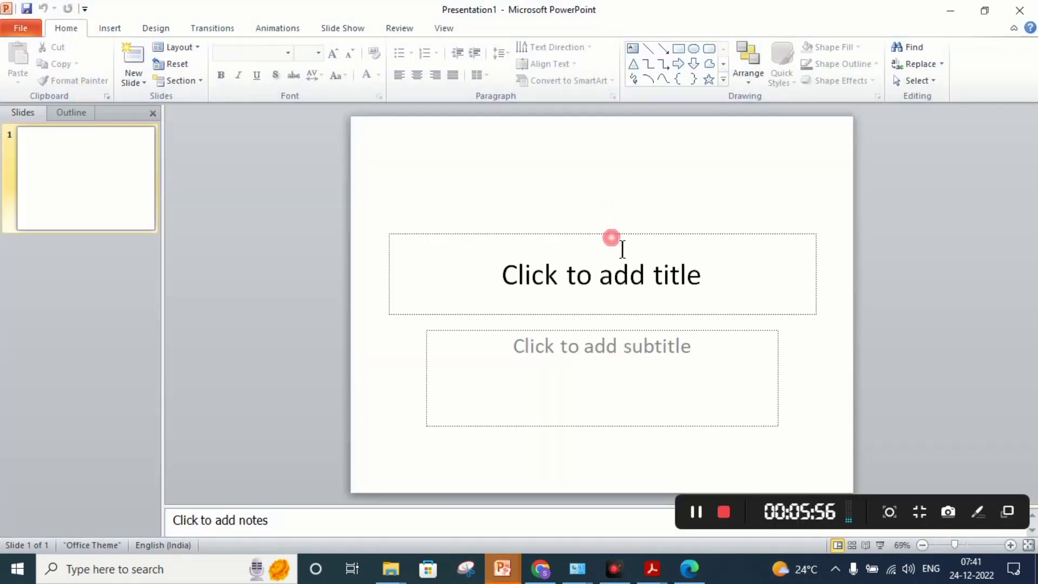
pyautogui.click(612, 241)
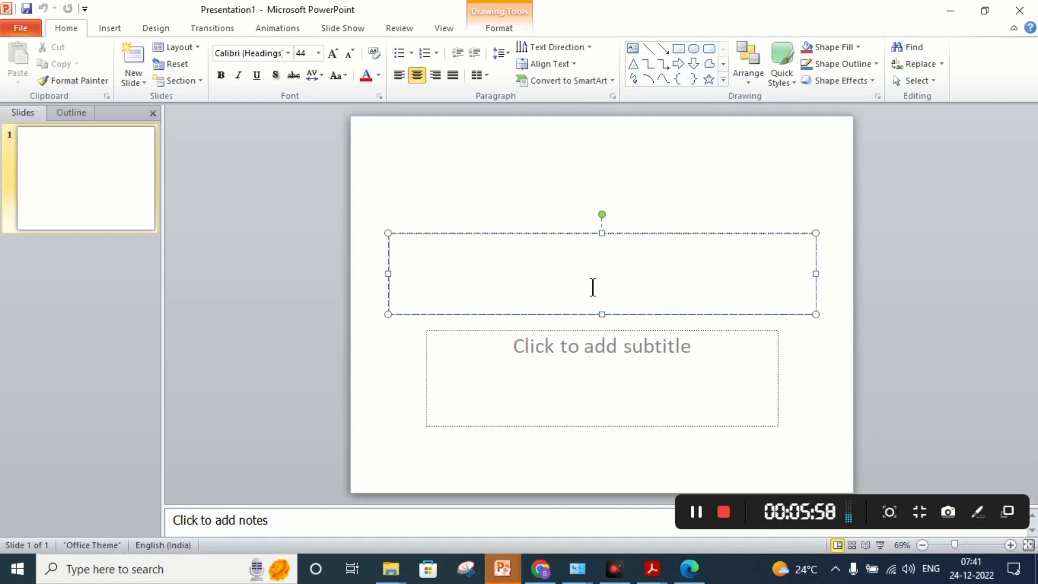